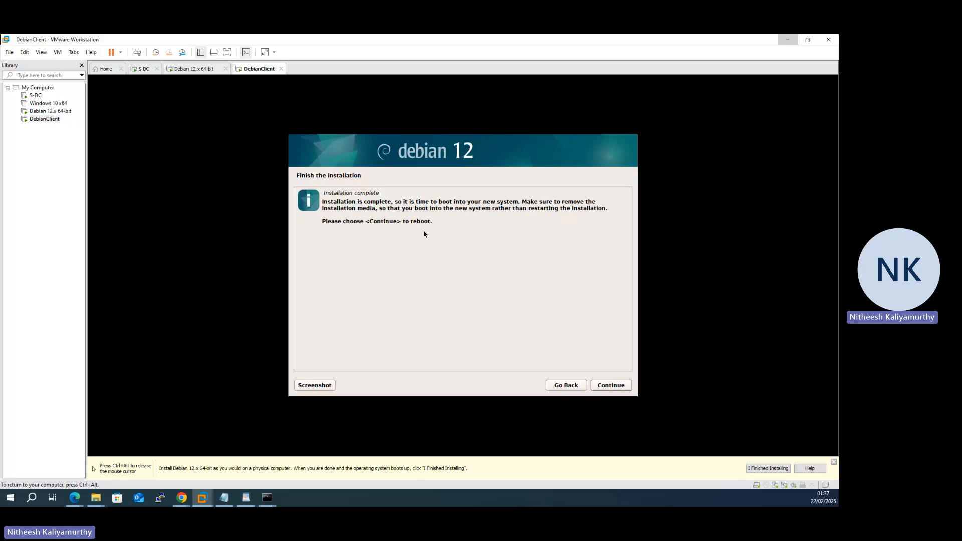
- Reboot into the newly installed system and boot the Debian GNU/Linux GRUB entry
left_click(612, 385)
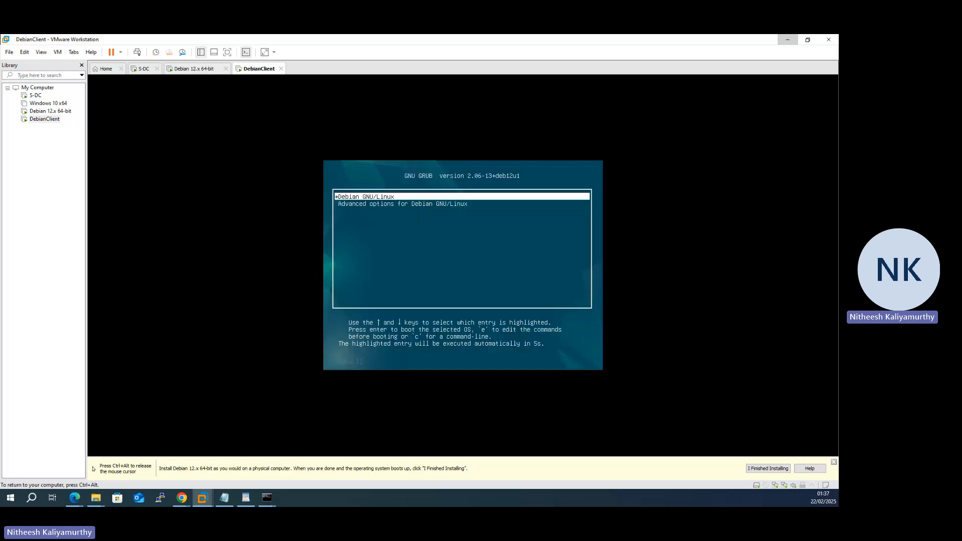
key("Down")
key("Up")
key("Return")
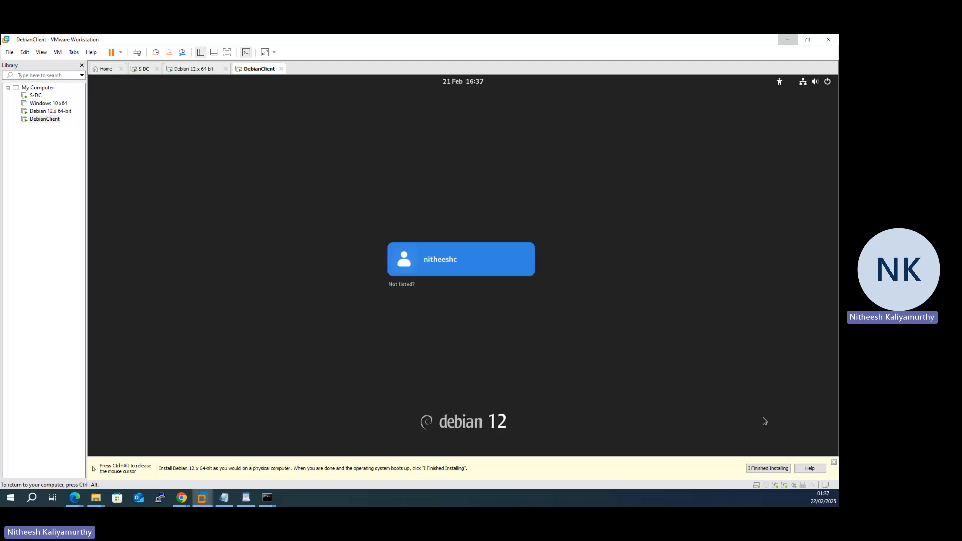
- Log in to the user account with its password
left_click(448, 264)
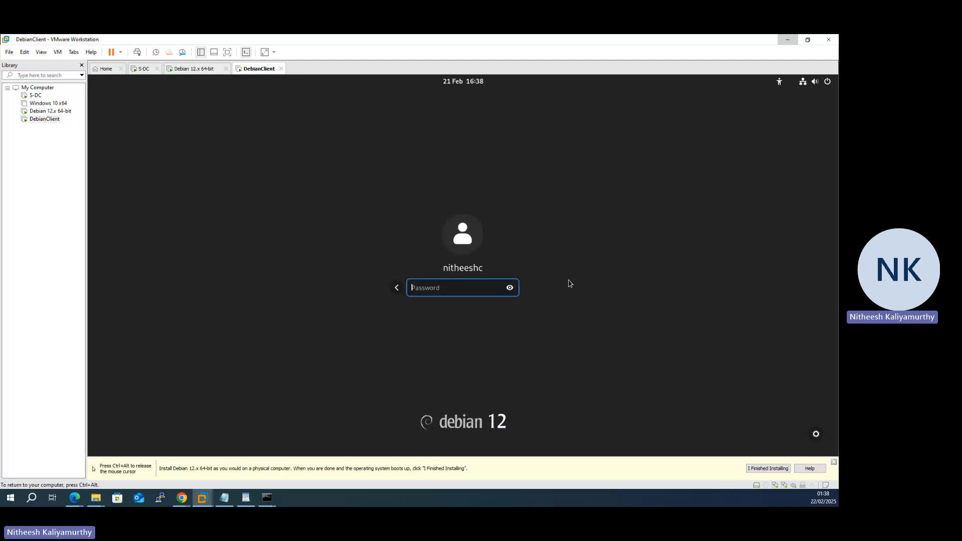
type("•••••••••••••")
key("Return")
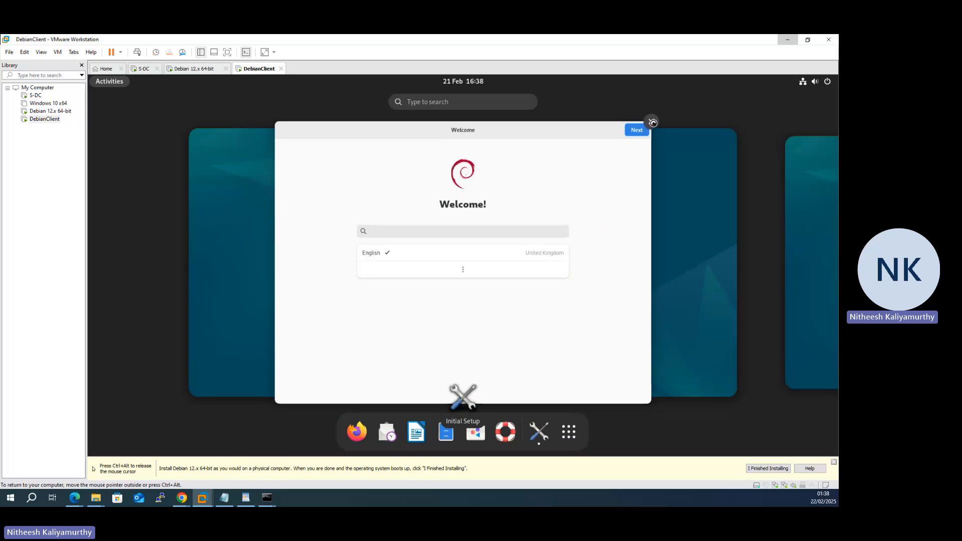
- Dismiss the initial setup Welcome dialog and check Wired Connections in quick settings
left_click(653, 122)
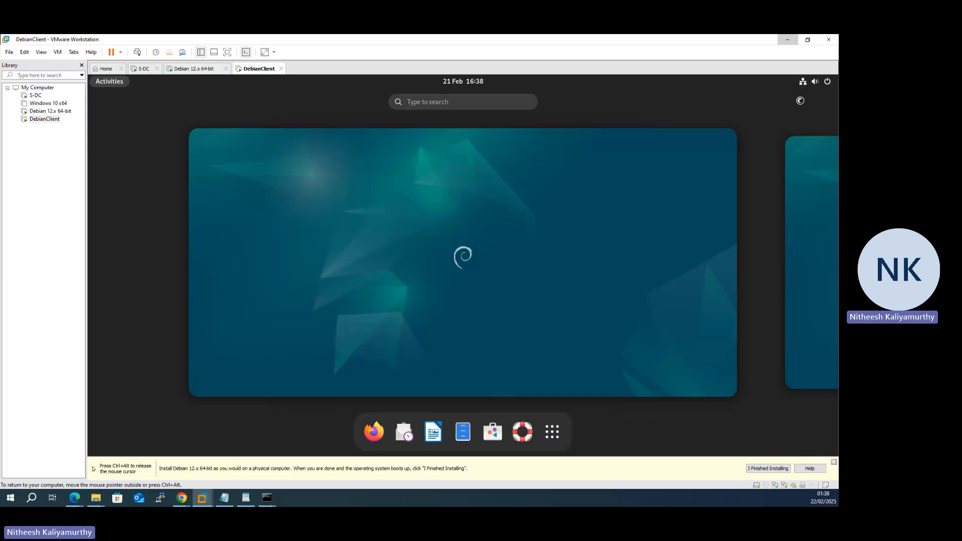
left_click(803, 82)
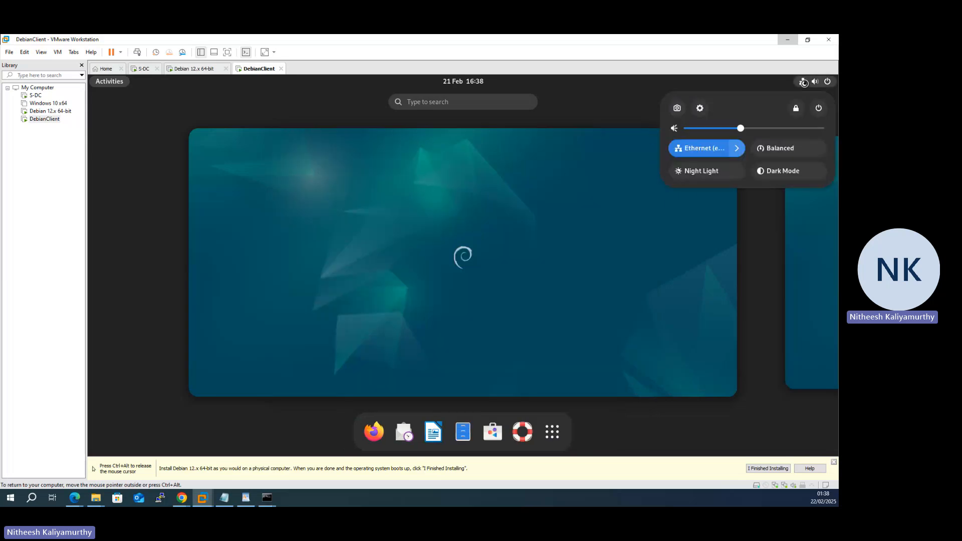
left_click(739, 148)
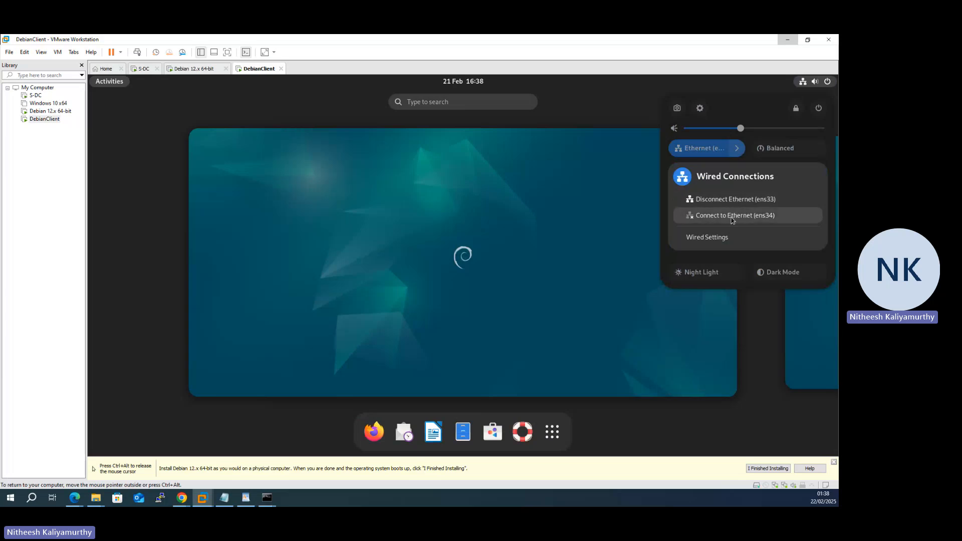
left_click(633, 208)
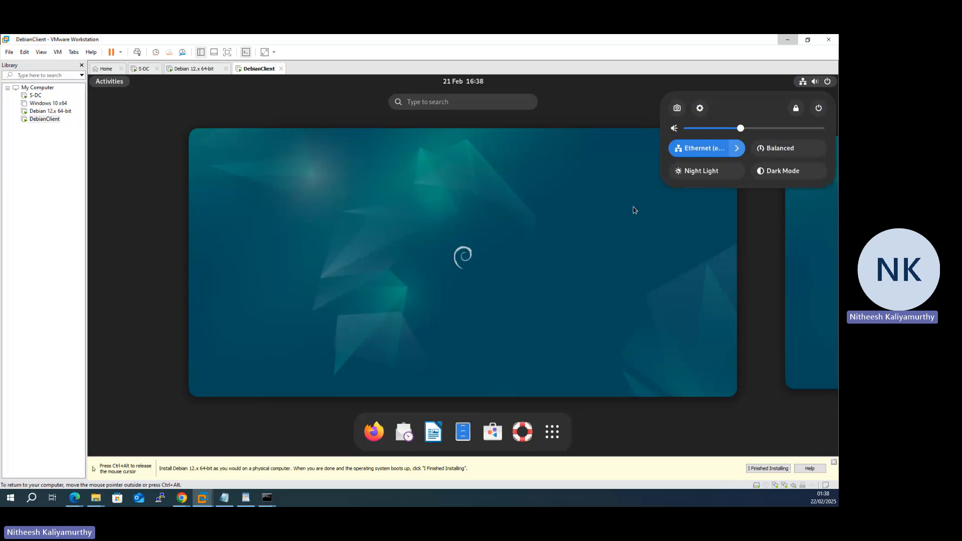
left_click(610, 234)
- Launch Terminal from Activities > Show Applications
left_click(596, 245)
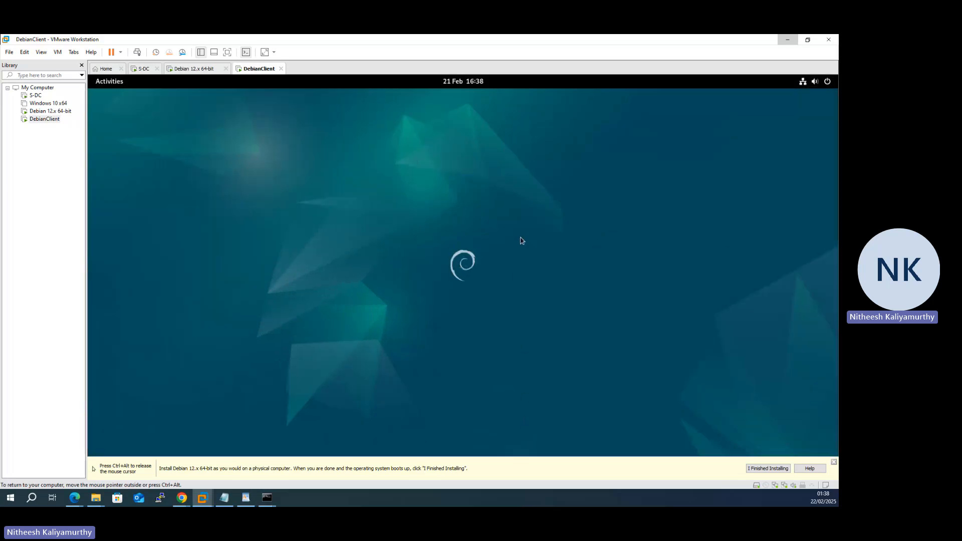
left_click(122, 88)
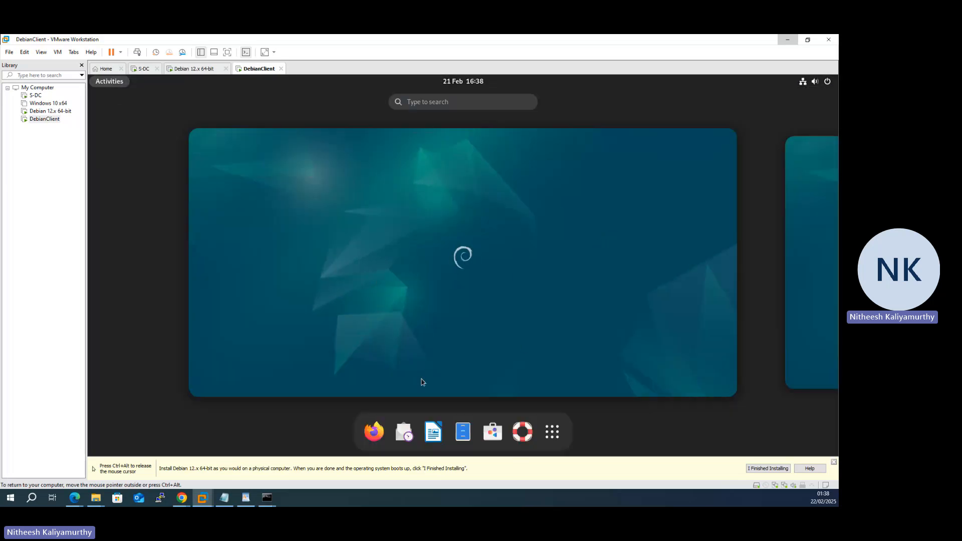
left_click(551, 432)
left_click(567, 281)
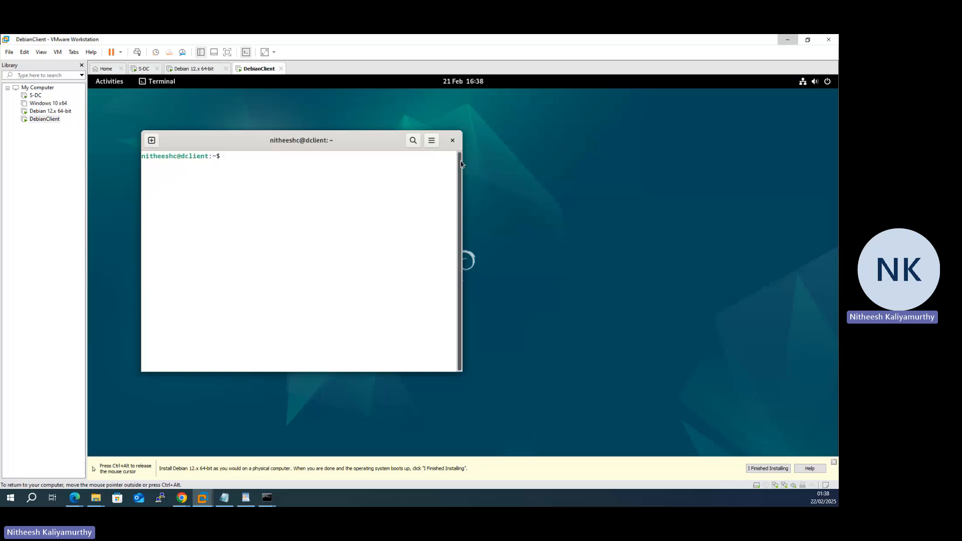
- Run ip a to list the network interfaces, showing ens34 without IPv4
type("sudo")
key("BackSpace")
key("BackSpace")
key("BackSpace")
key("BackSpace")
key("BackSpace")
type("ipa")
key("BackSpace")
type("a")
key("Return")
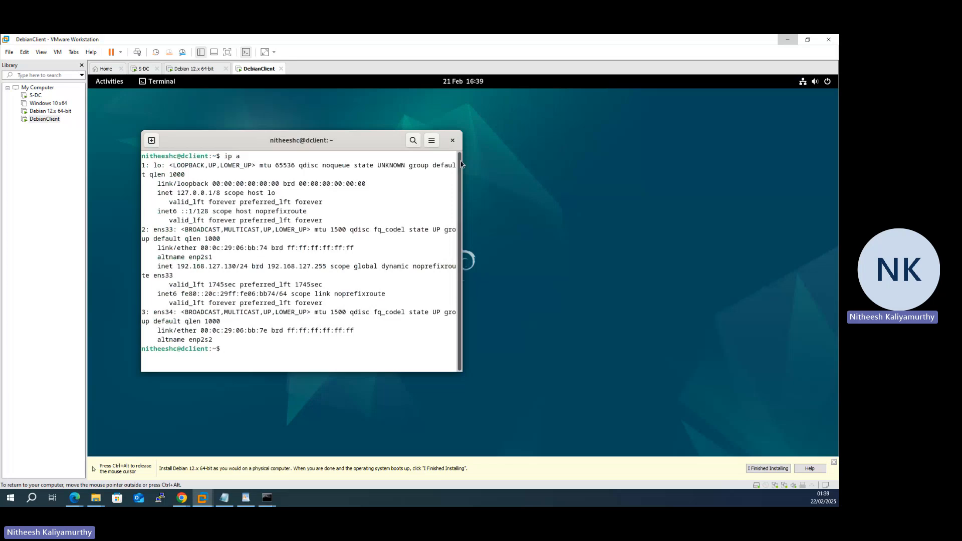
- Run sudo apt update and enter the password, which fails as the user isn't in sudoers
type("sudo apt update")
key("Return")
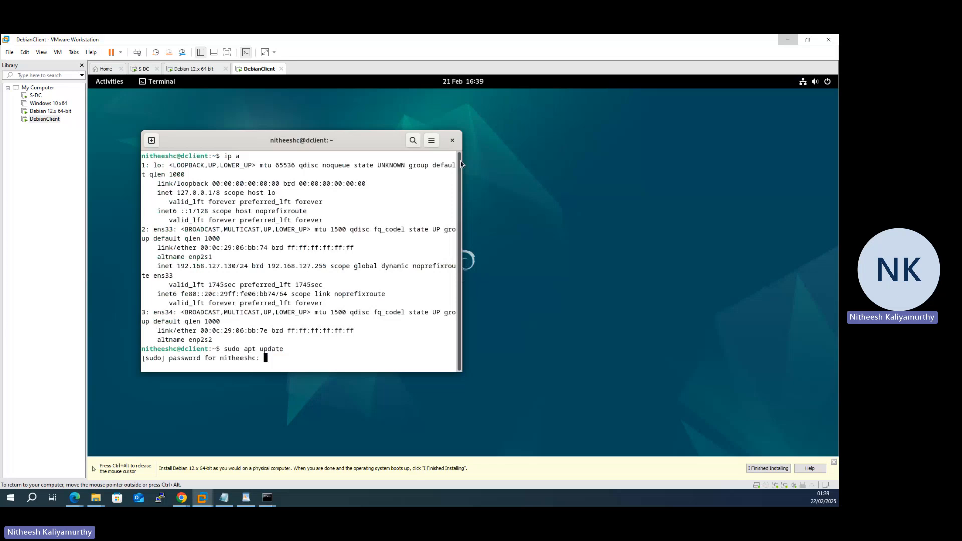
key("Return")
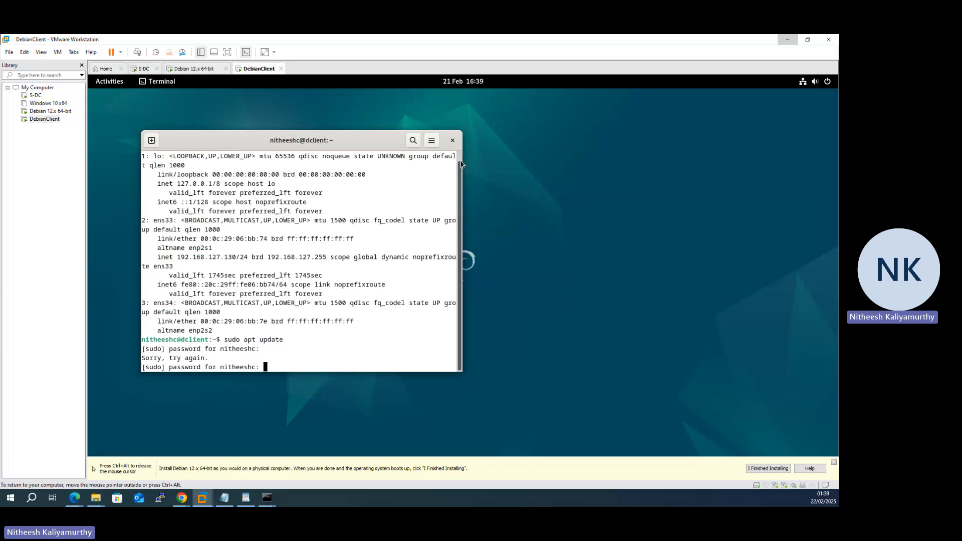
key("Return")
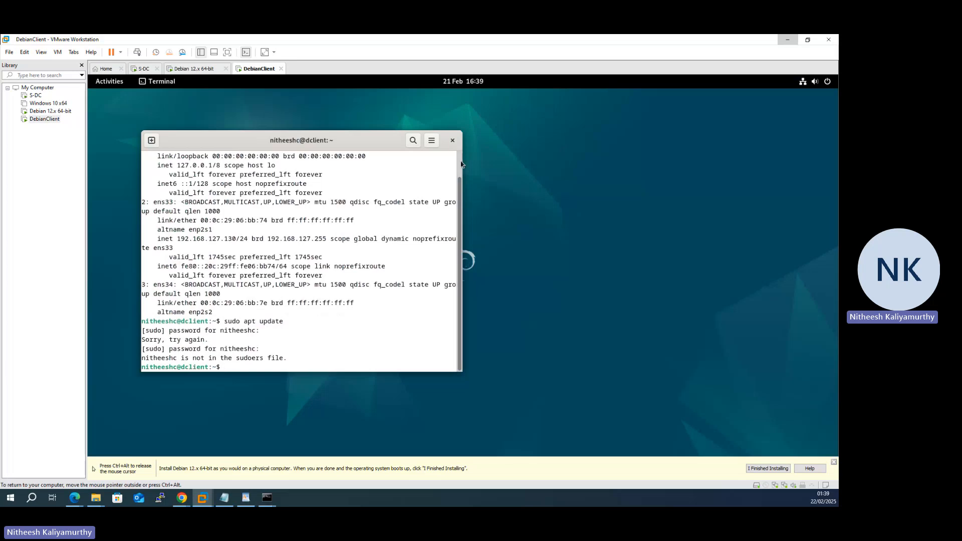
- Become root with su and the root password
type("sud")
key("BackSpace")
key("Return")
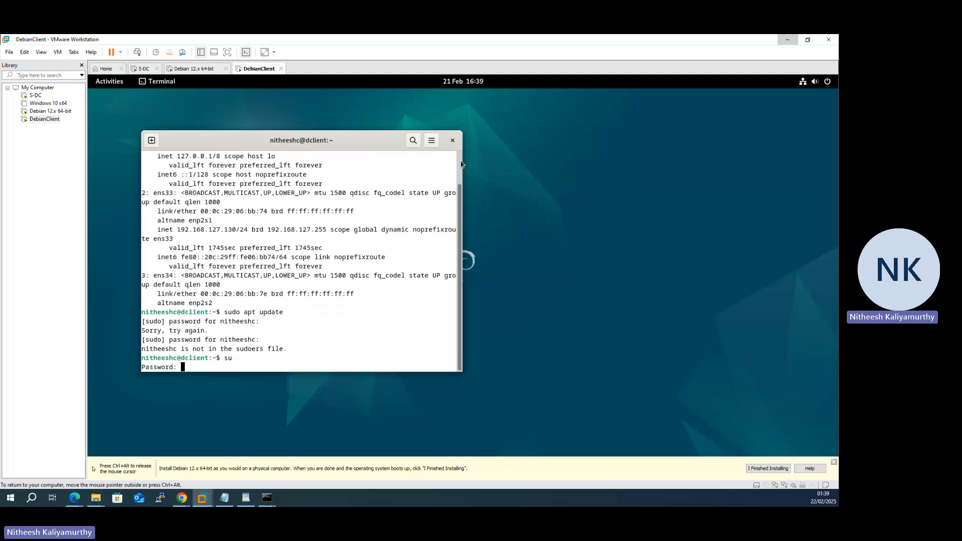
key("Return")
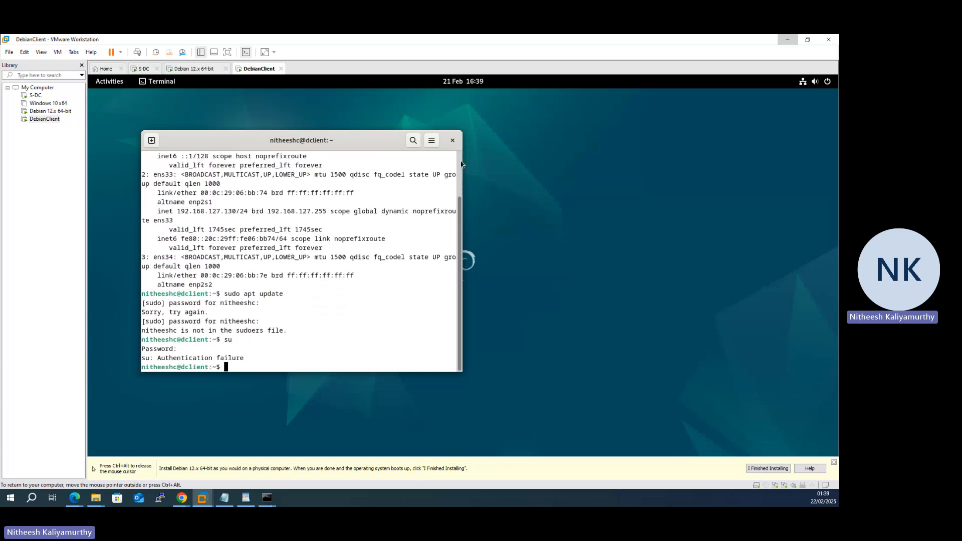
type("su")
key("Return")
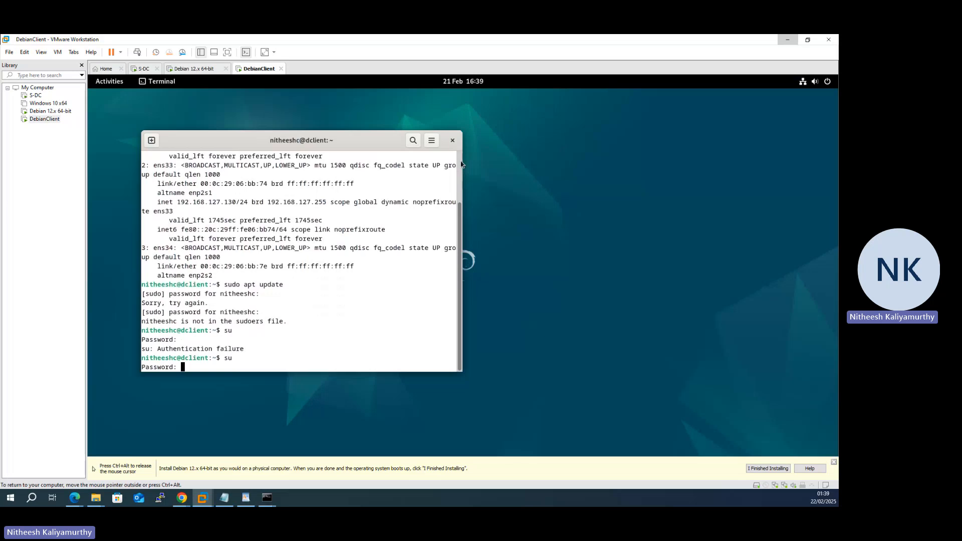
key("Return")
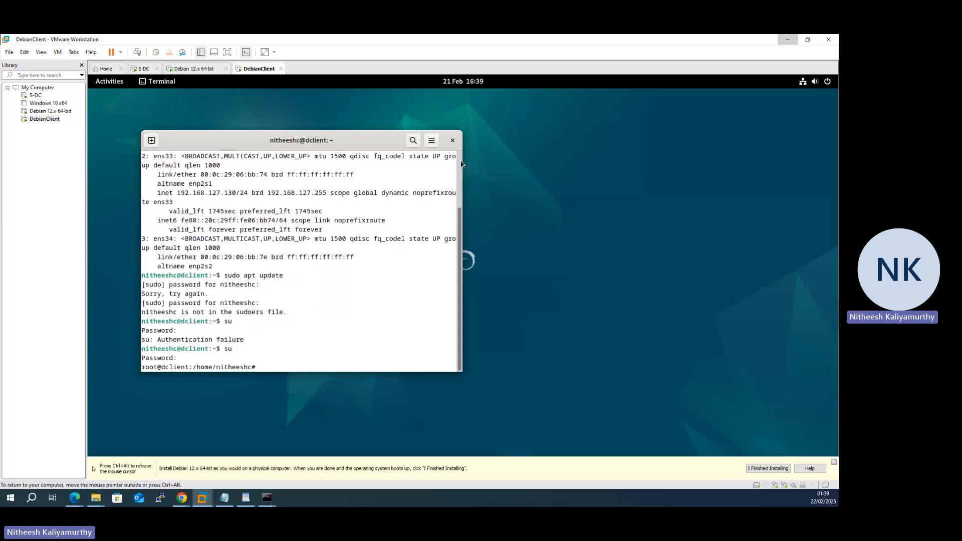
- Add the user to the sudo group with usermod -a -G sudo
type("sudo usermod -a -G sudo nitheeshc")
key("Return")
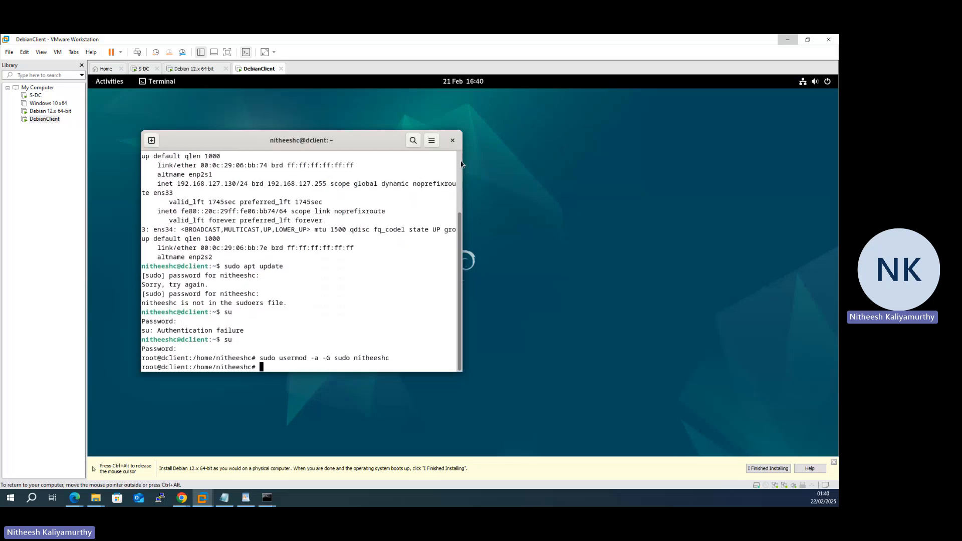
- Confirm sudo appears in the user's groups, then exit the root shell
type("group")
type("s nithee")
type("shc")
key("Return")
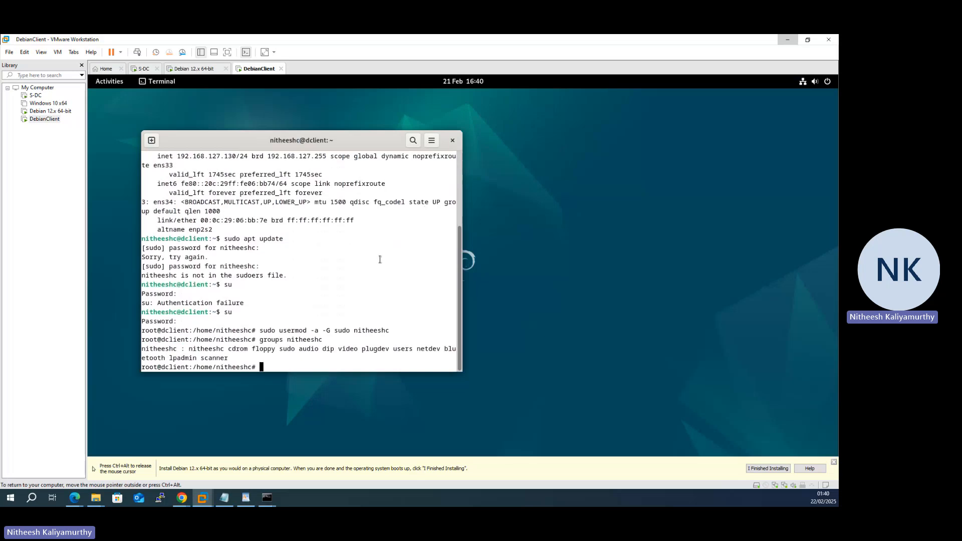
left_click_drag(299, 350, 283, 349)
type("exit")
key("Return")
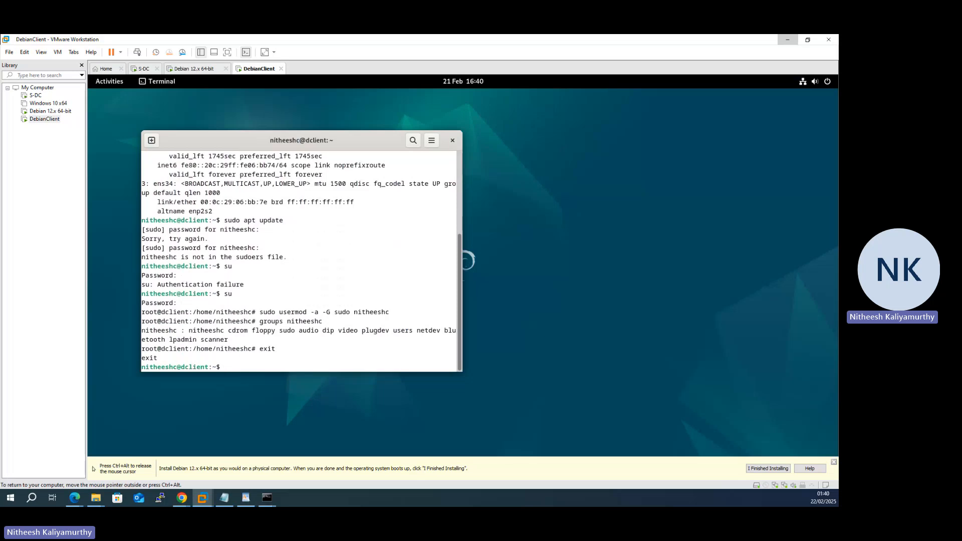
- Retry sudo apt update with the password, still refused before re-login, then close the terminal
type("sudp")
key("BackSpace")
key("BackSpace")
type("o apt update")
key("Return")
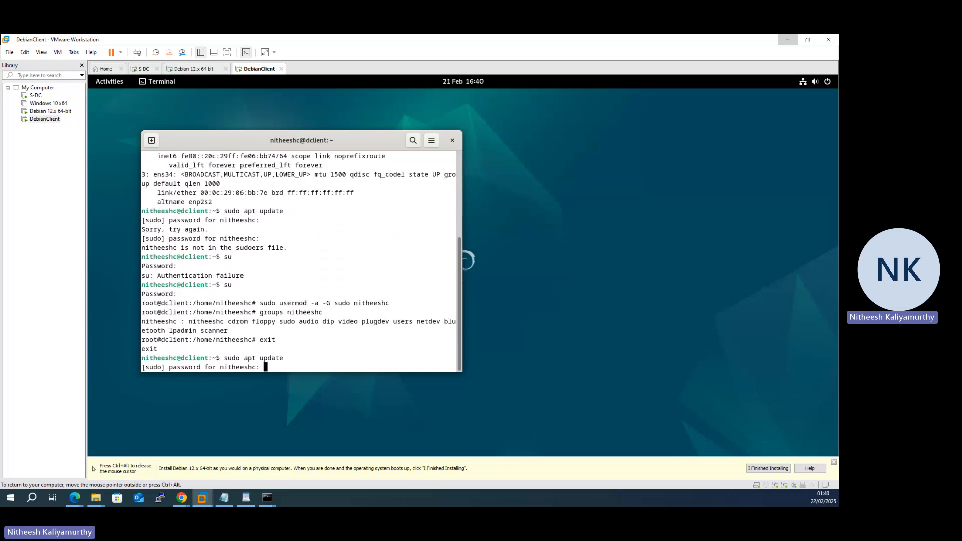
key("Return")
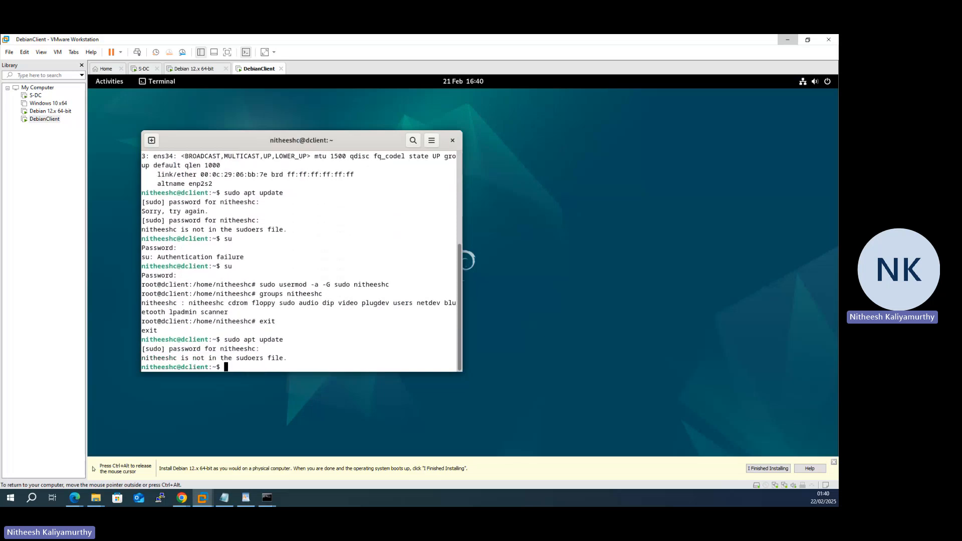
type("exit")
key("Return")
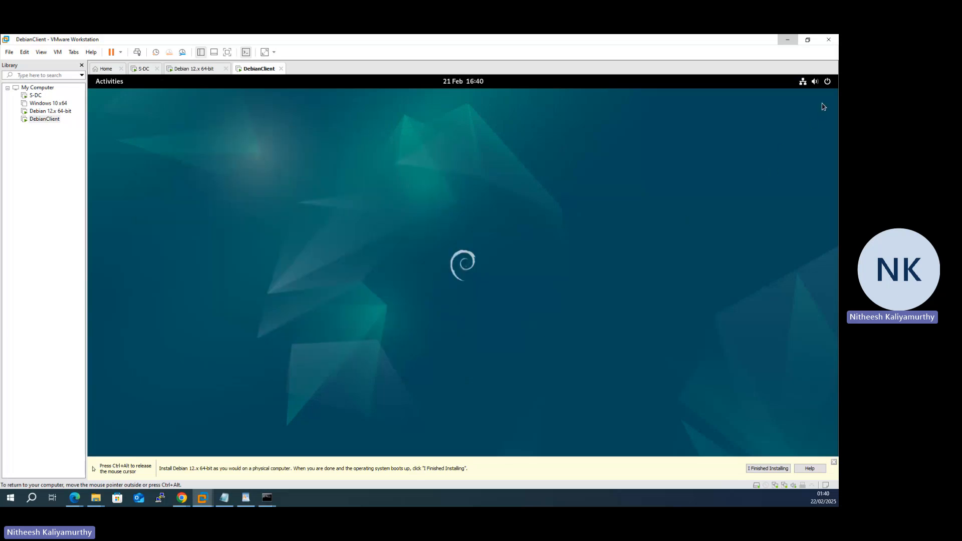
- Restart the Debian client from the system power menu
left_click(827, 81)
left_click(818, 108)
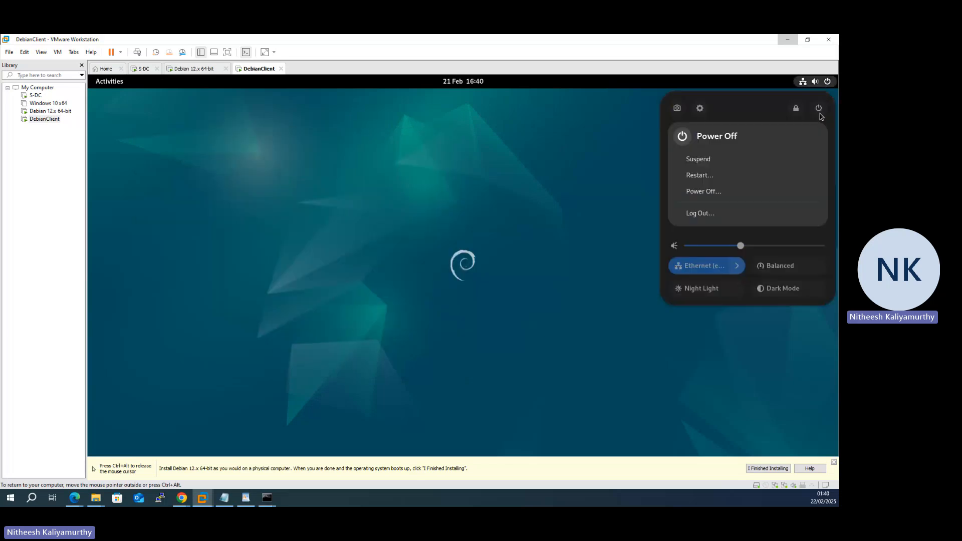
left_click(747, 176)
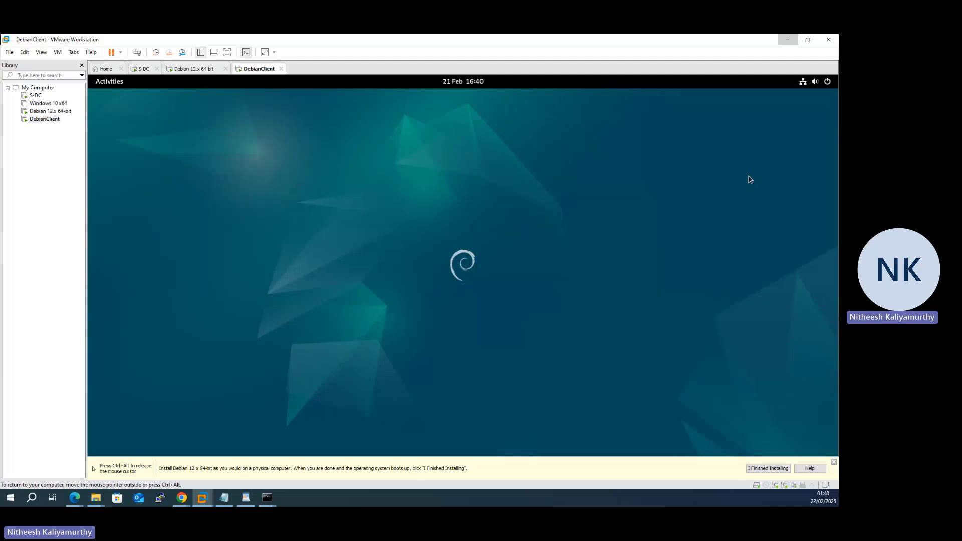
left_click(519, 293)
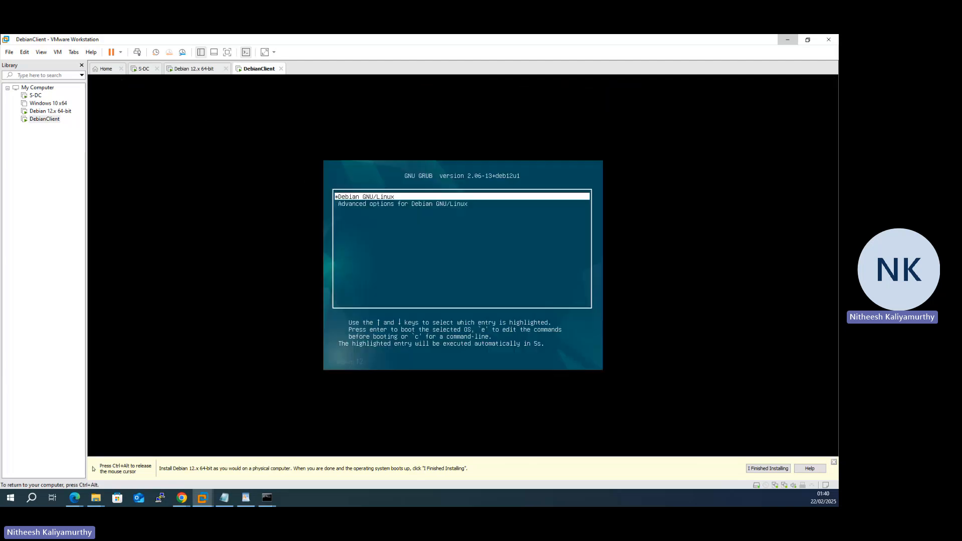
- Boot Debian, log back in as the user, and launch Terminal from the app grid
key("Return")
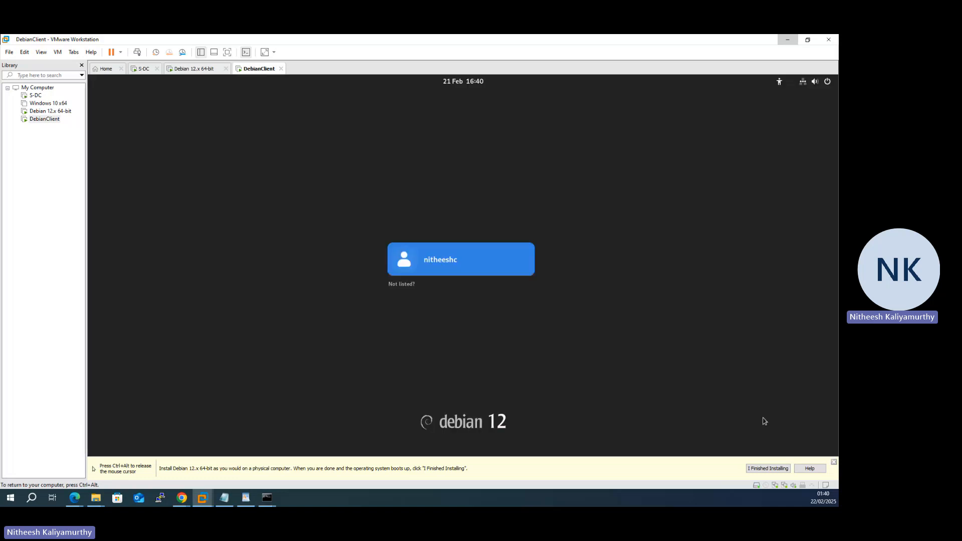
left_click(436, 261)
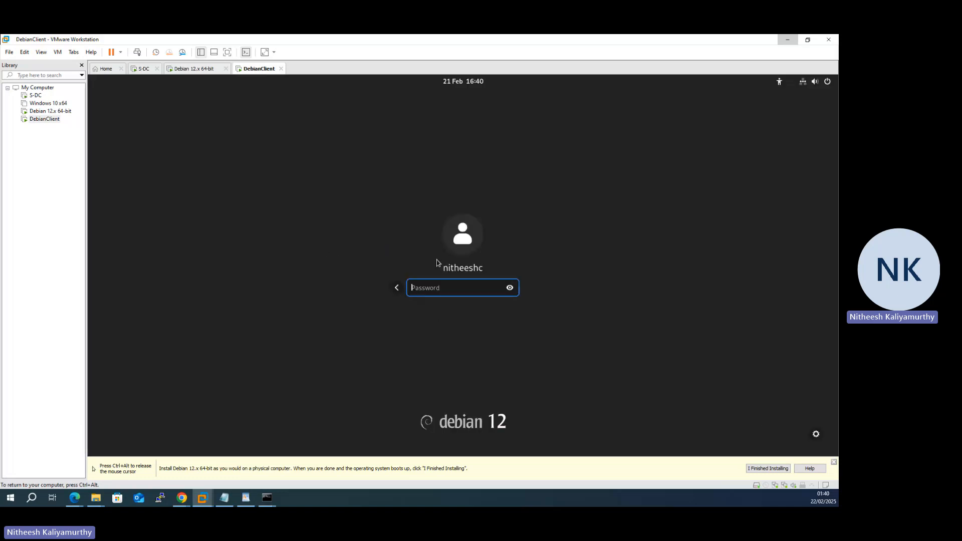
type("*************")
key("Return")
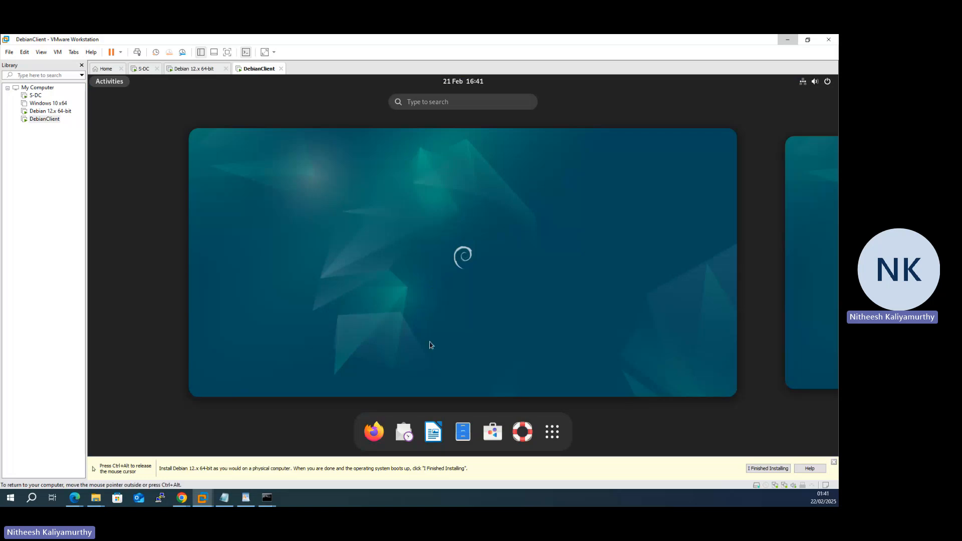
left_click(551, 432)
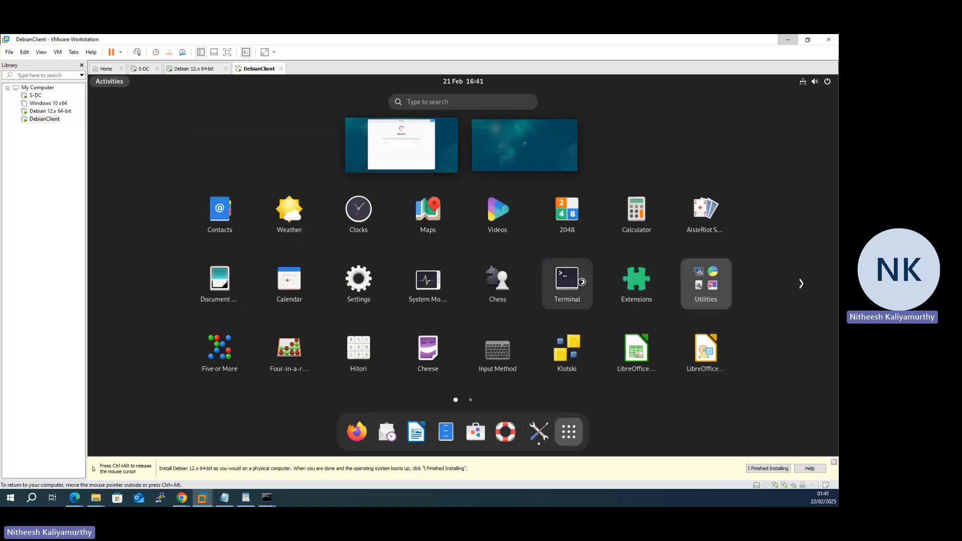
left_click(562, 284)
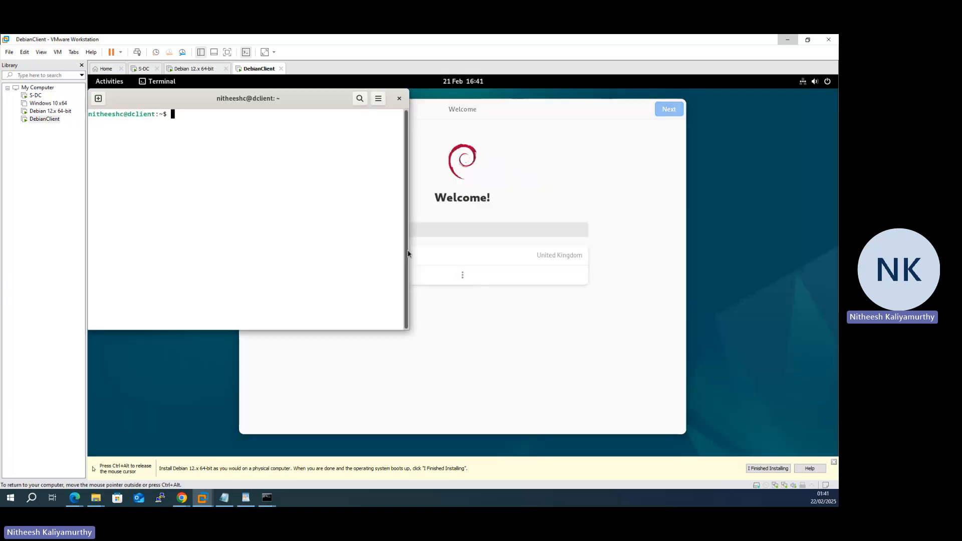
- Step through Initial Setup and finish with Start Using Debian GNU/Linux
left_click(653, 114)
left_click(671, 111)
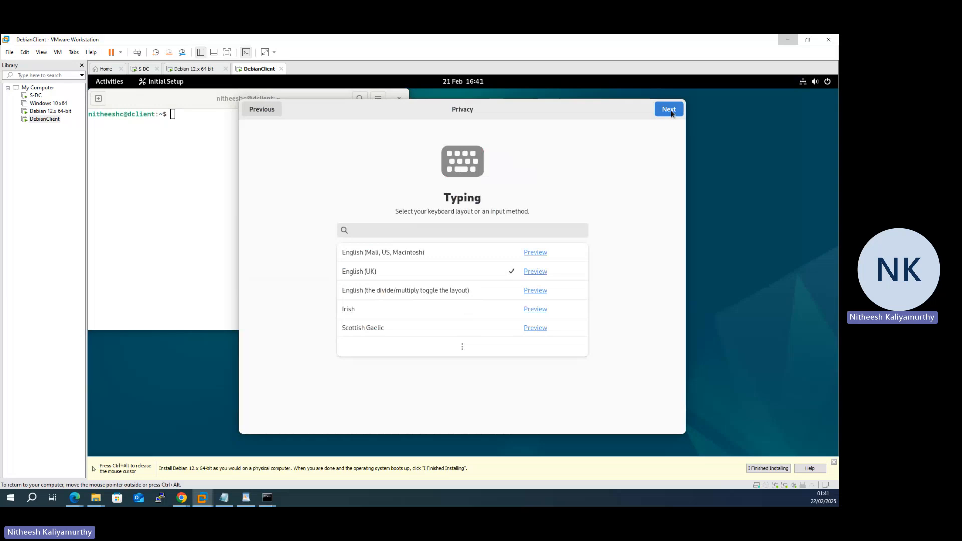
left_click(670, 113)
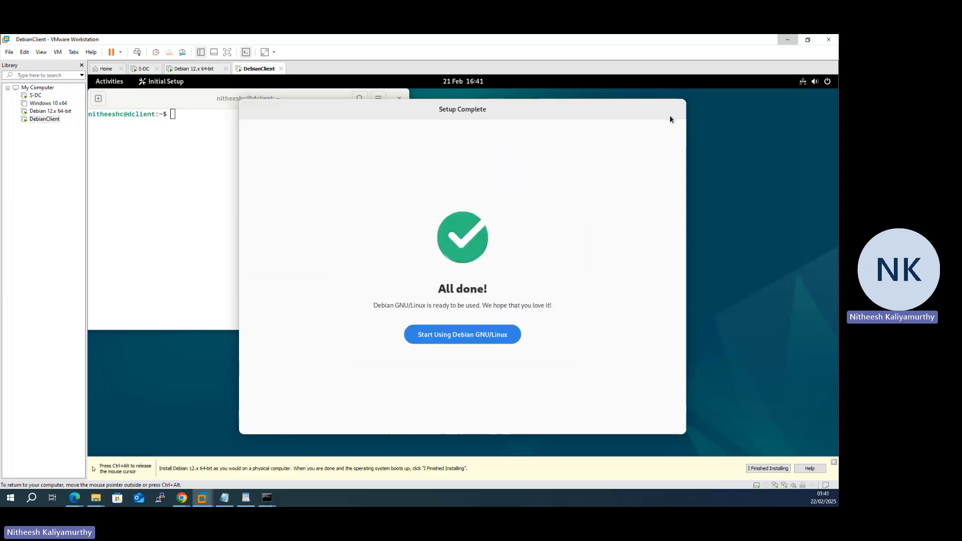
left_click(490, 339)
- Center the Terminal window and run sudo apt update
left_click_drag(296, 103, 489, 119)
type("sudo apt ")
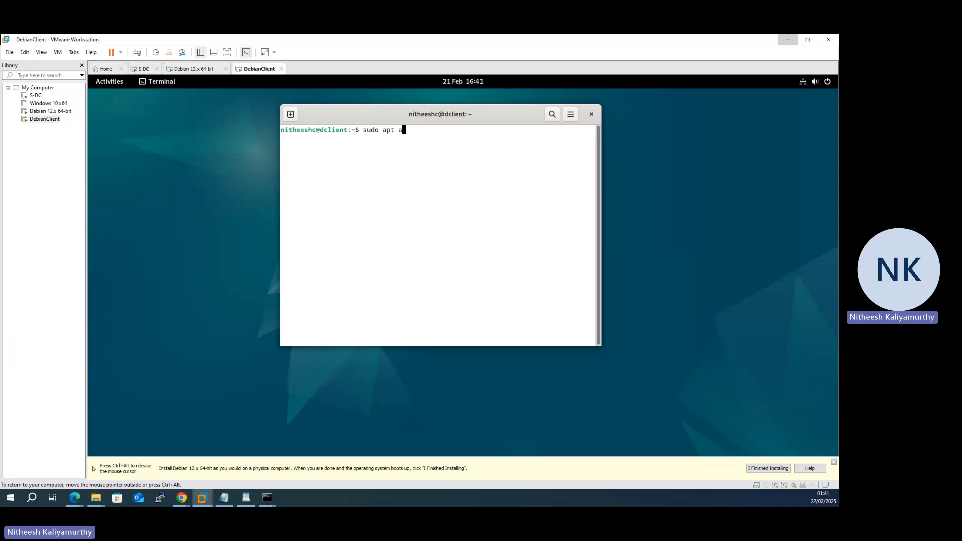
type("update")
key("Return")
key("Return")
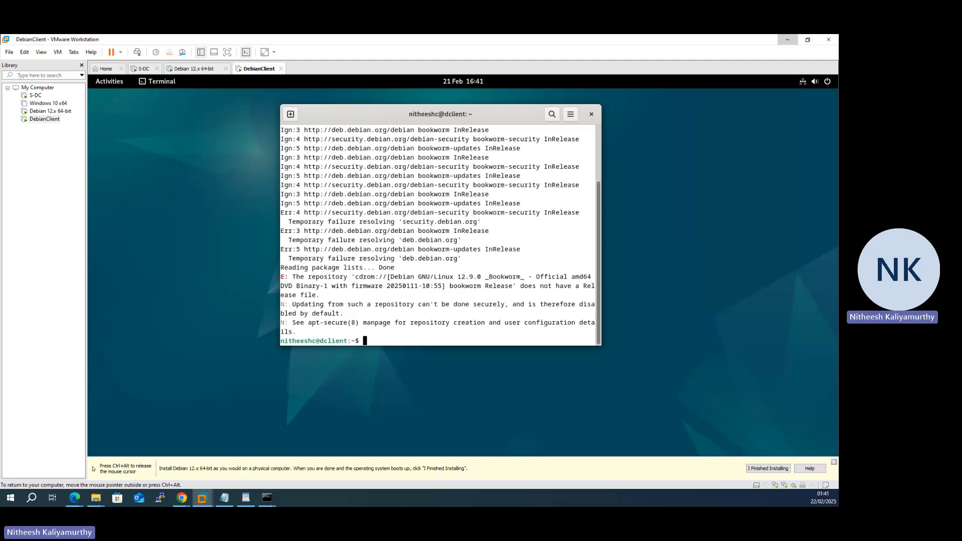
- Run sudo apt upgrade -y (0 upgraded) and enter cd /etc/network/
type("sudo apt upgrade -y")
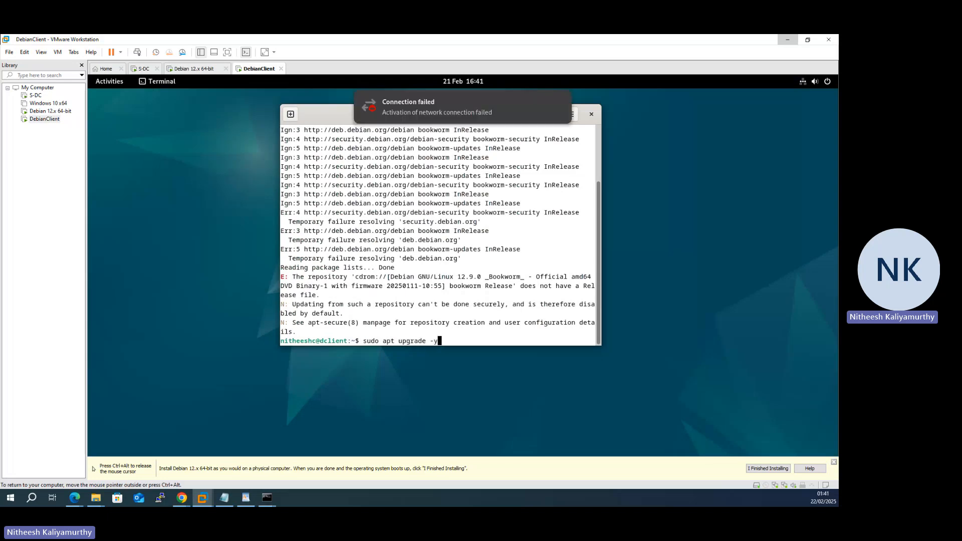
key("Return")
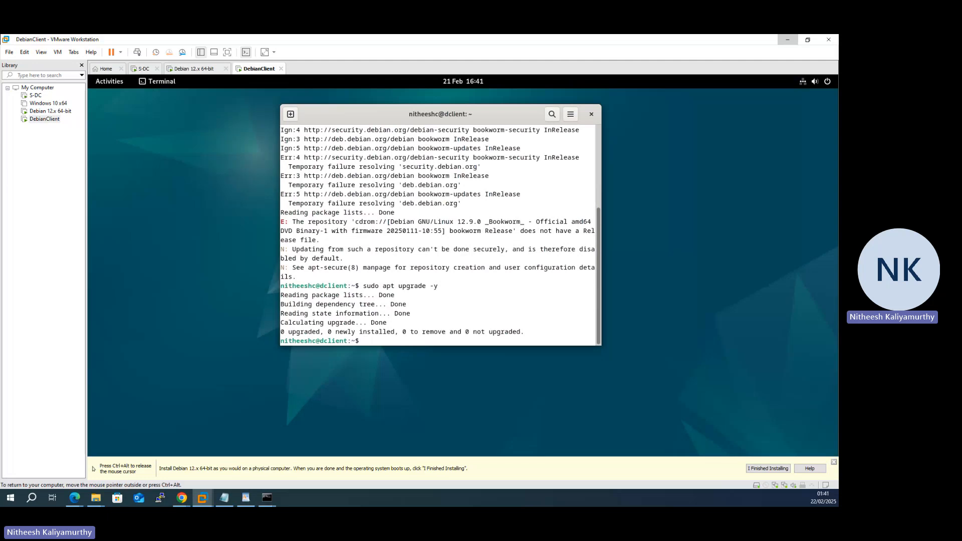
type("cd /etc/network/")
- Move into /etc/network and view the interfaces file in nano without sudo
key("Return")
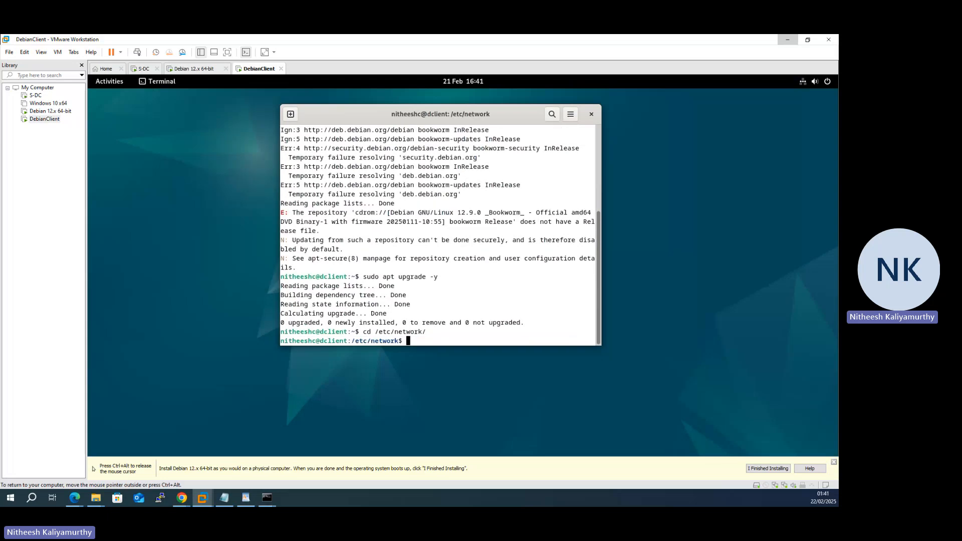
type("nano inter")
key("Tab")
key("Return")
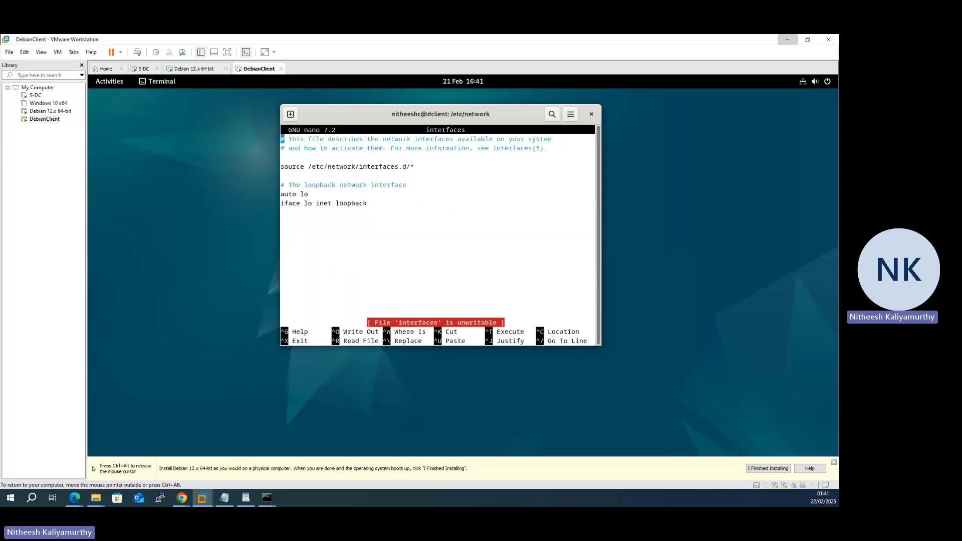
key("Down")
key("Down")
key("Down")
key("Down")
key("Down")
key("Down")
key("Down")
key("ctrl+x")
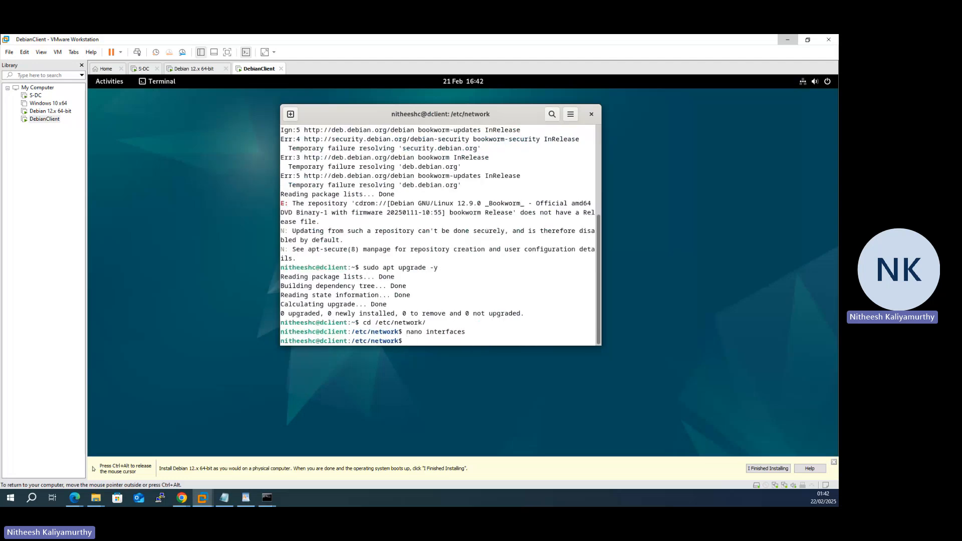
- Try sudo nano interface, close the empty file, and recall the command
type("sudo nano interface")
key("Return")
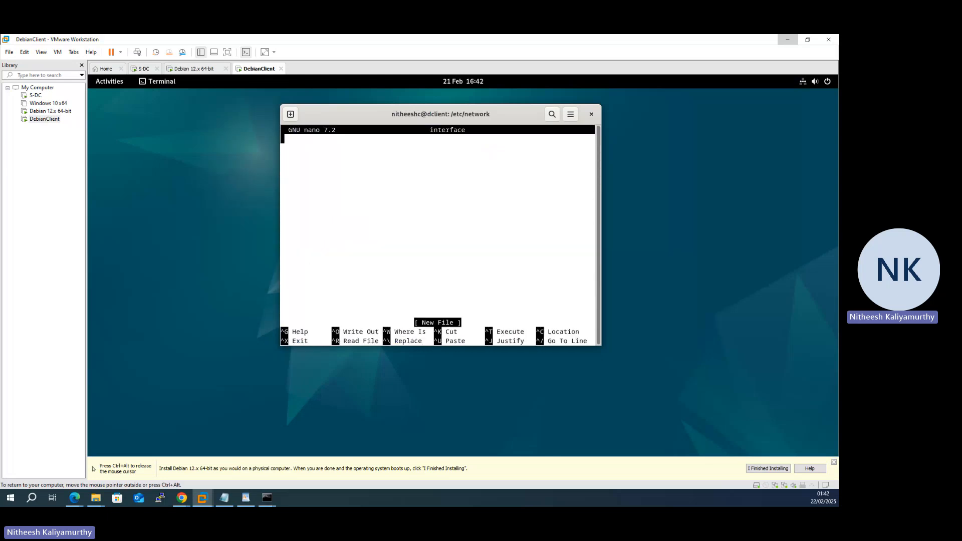
key("ctrl+x")
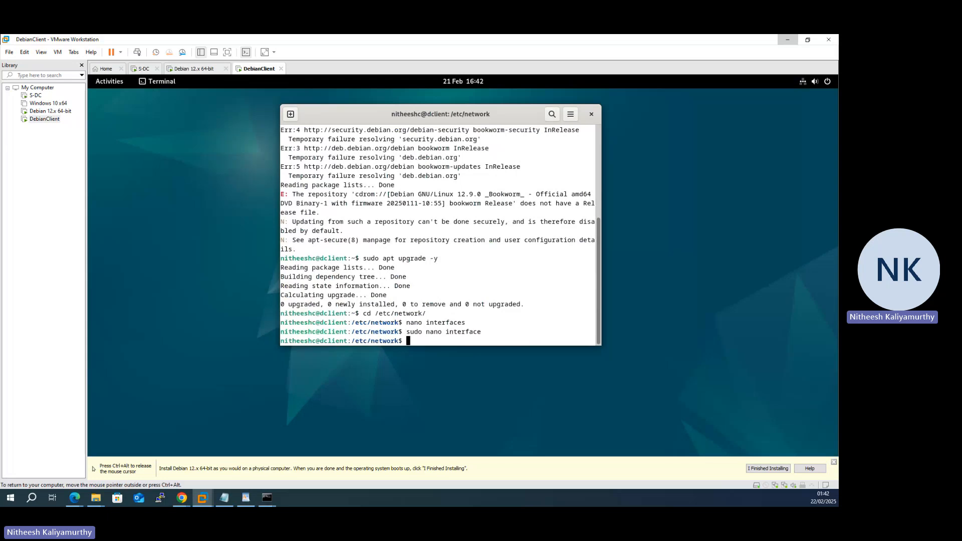
key("Up")
- Open interfaces with sudo nano and start a new line below the loopback entry
type("s")
key("Return")
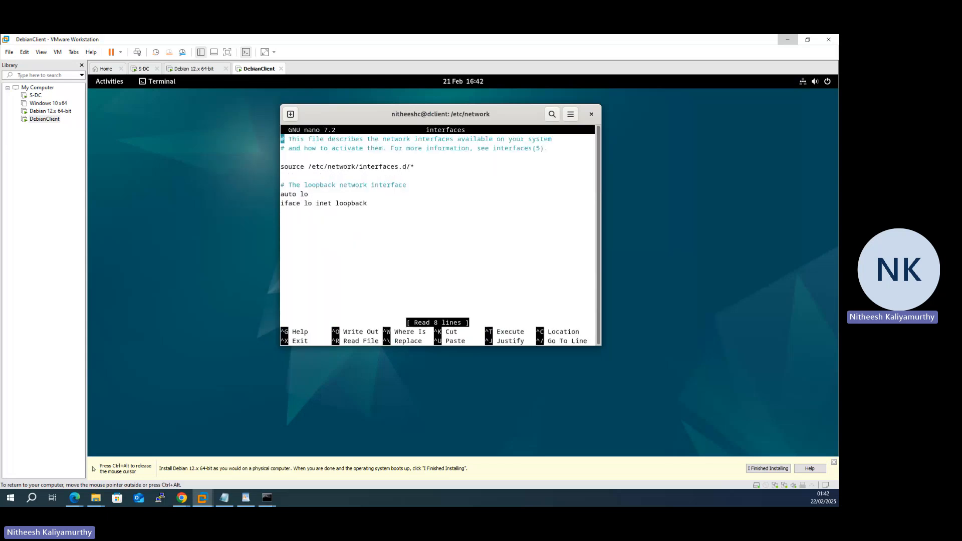
key("Down")
key("Down")
key("Down")
key("Down")
key("Down")
key("Down")
key("Down")
key("Down")
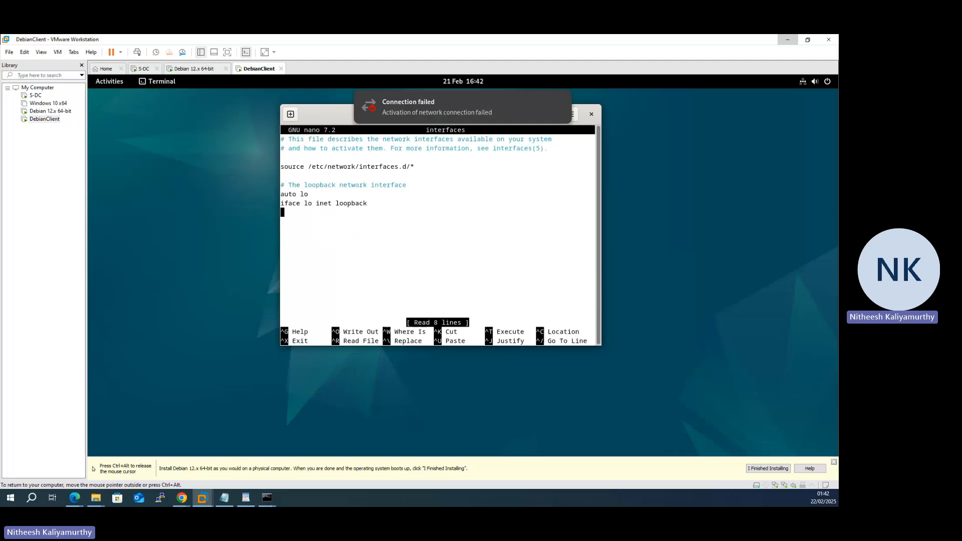
key("Return")
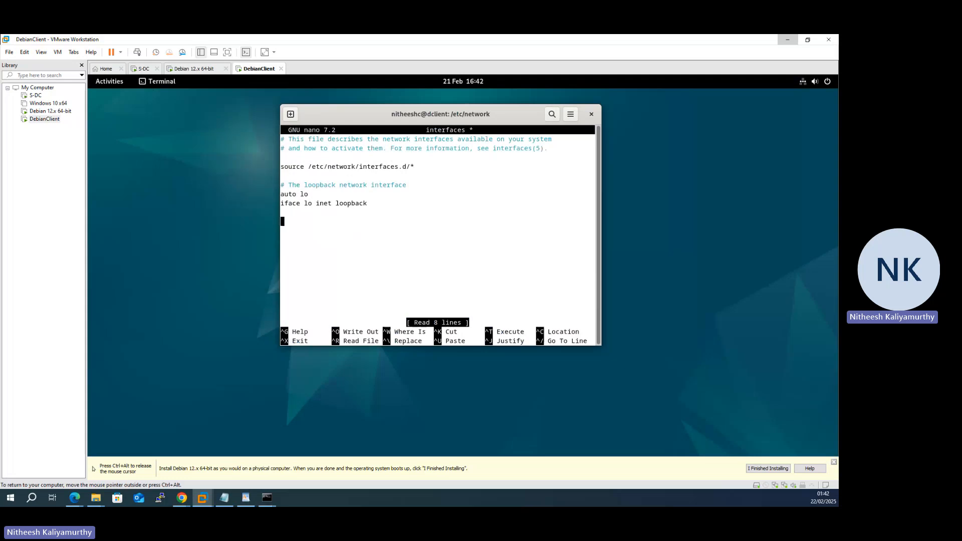
- Add the comment line '#This is a NAT Adapter'
type("#THis i")
key("BackSpace")
key("BackSpace")
key("BackSpace")
key("BackSpace")
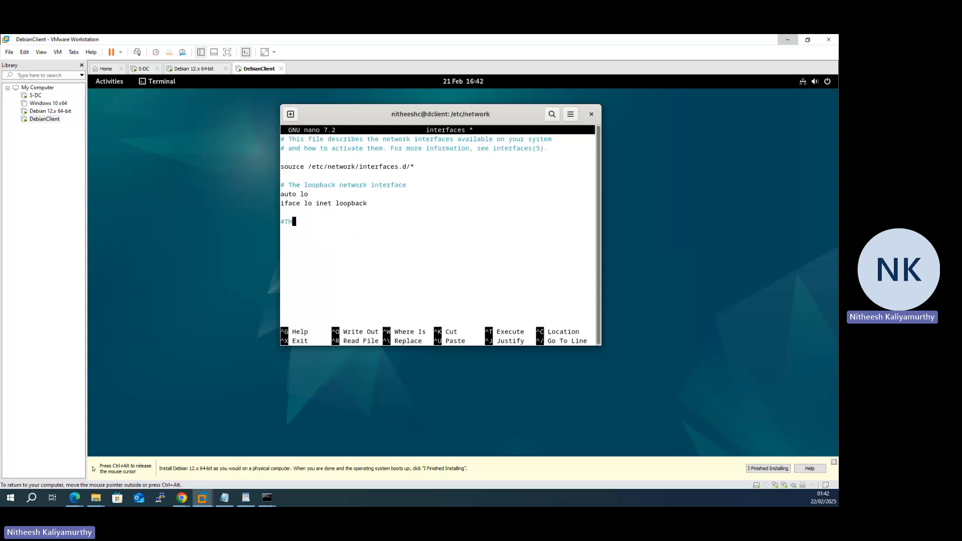
key("BackSpace")
type("his is a n")
key("BackSpace")
type("NAT Netwro")
key("BackSpace")
key("BackSpace")
key("BackSpace")
key("BackSpace")
key("BackSpace")
key("BackSpace")
type("E")
key("BackSpace")
type("Adapter")
key("Return")
- Type 'auto' on the line below the comment
type("at")
key("BackSpace")
type("uto")
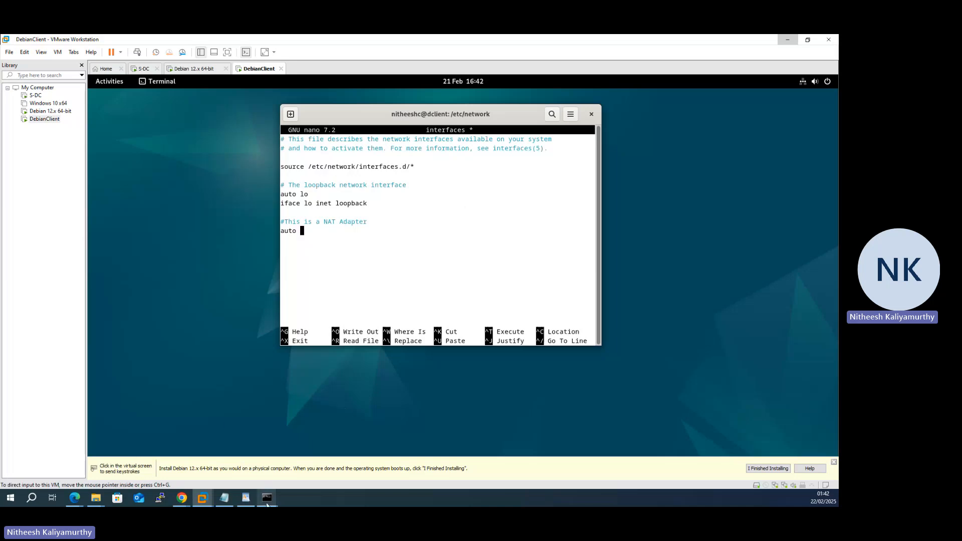
- Bring the server's terminal forward and stop its running ping
mouse_move(267, 497)
left_click(312, 473)
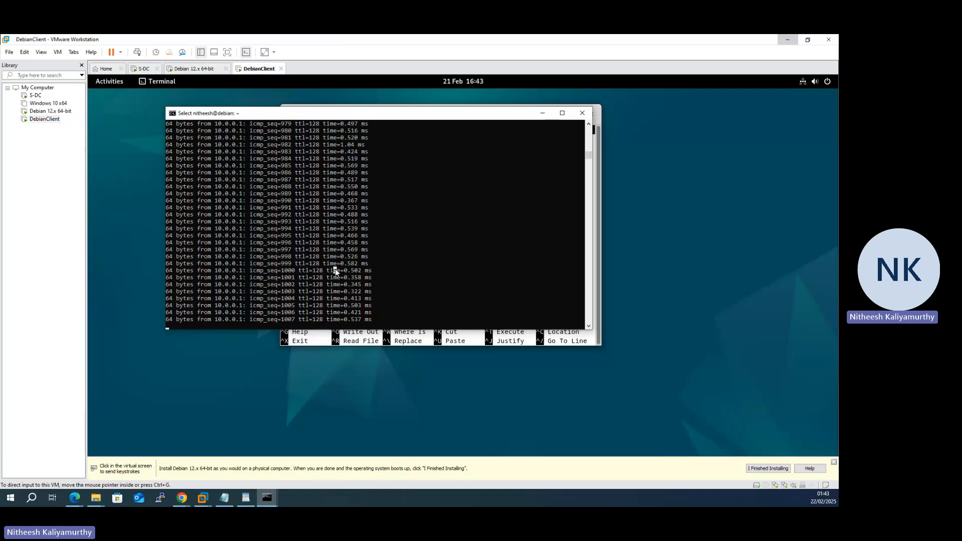
key("ctrl+x")
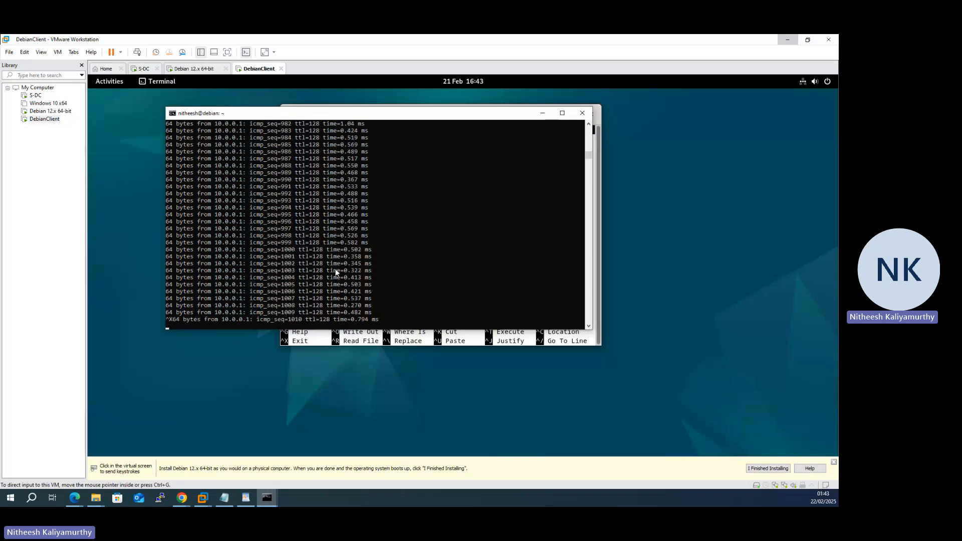
key("ctrl+c")
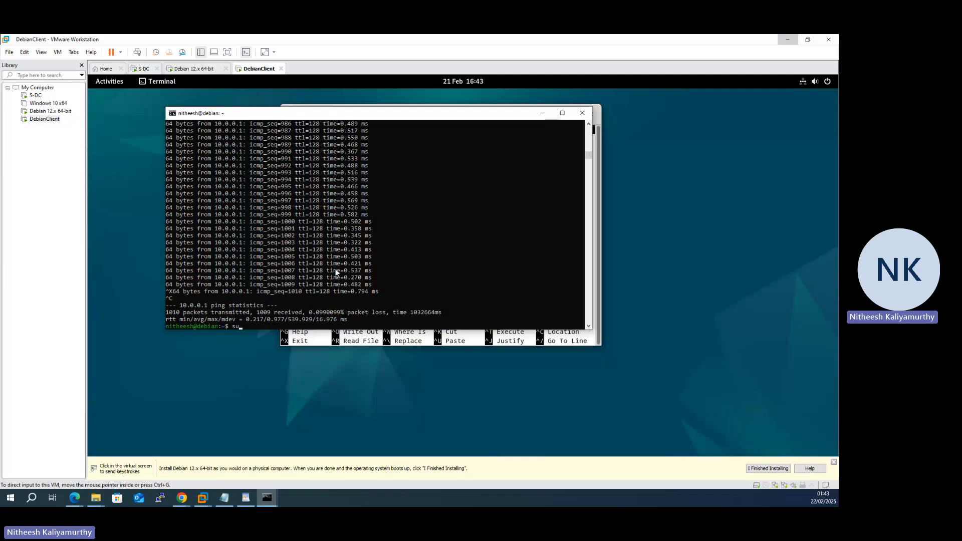
- Open the server's /etc/network/interfaces in nano, move it top-left, and refocus the client
type("nano /etc/")
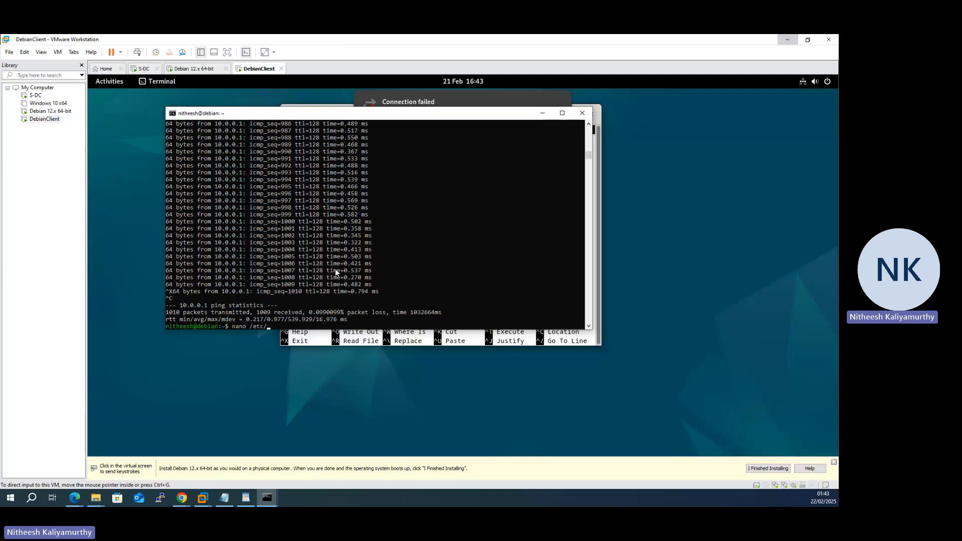
type("net")
key("BackSpace")
key("BackSpace")
key("BackSpace")
type("net")
key("BackSpace")
key("BackSpace")
key("BackSpace")
type("apt/int")
key("BackSpace")
key("BackSpace")
type("network/interfaces")
key("Return")
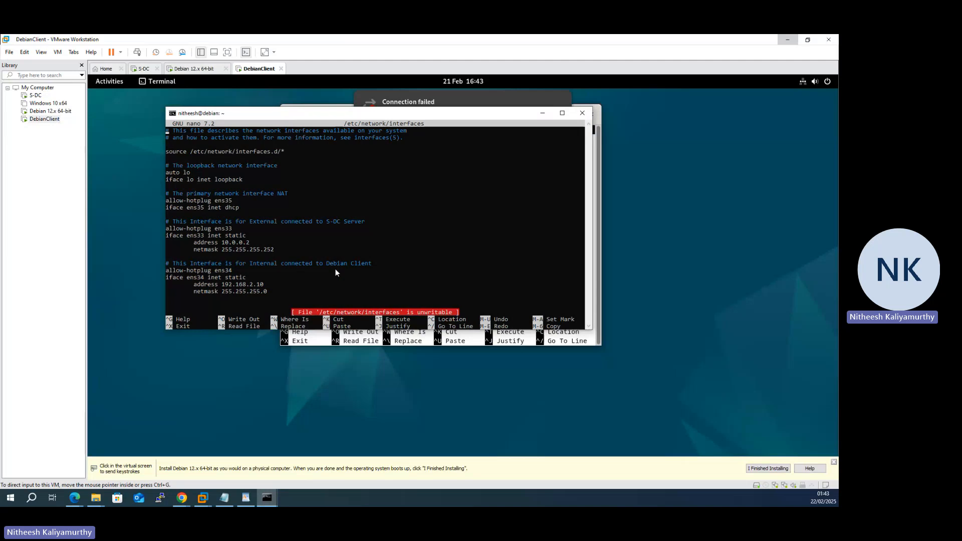
left_click_drag(390, 109, 93, 93)
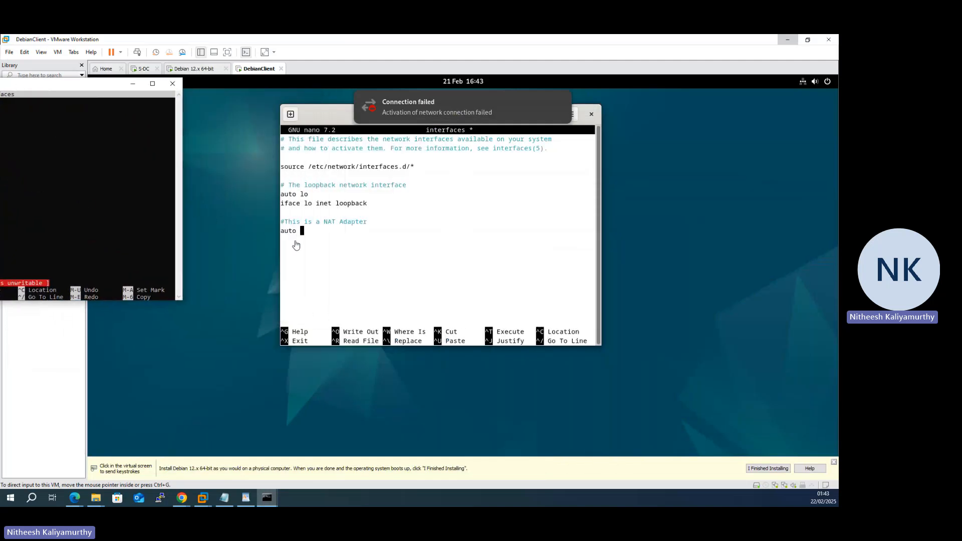
left_click(320, 240)
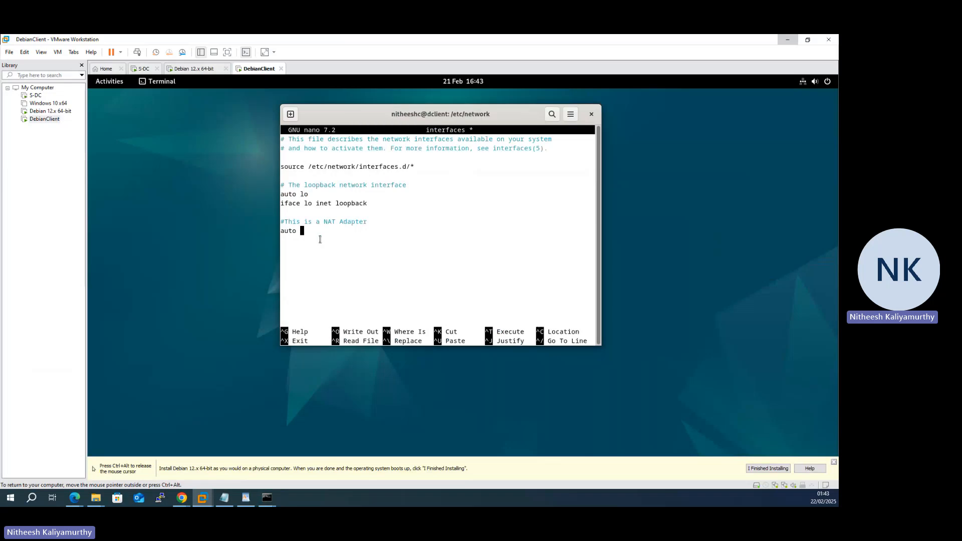
- Change the 'auto' line to 'allow-hotplug ens' and move the nano window right
key("BackSpace")
key("BackSpace")
key("BackSpace")
key("BackSpace")
key("BackSpace")
type("allow-hotplug ens")
left_click_drag(338, 125, 462, 121)
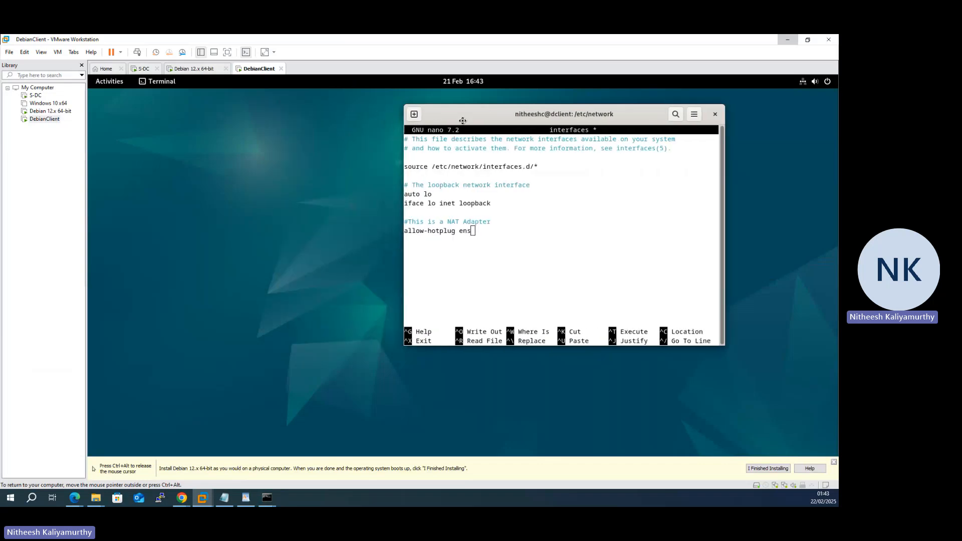
- Run ip ad in a second terminal to list ens33 and ens34, then refocus the editor
left_click(157, 84)
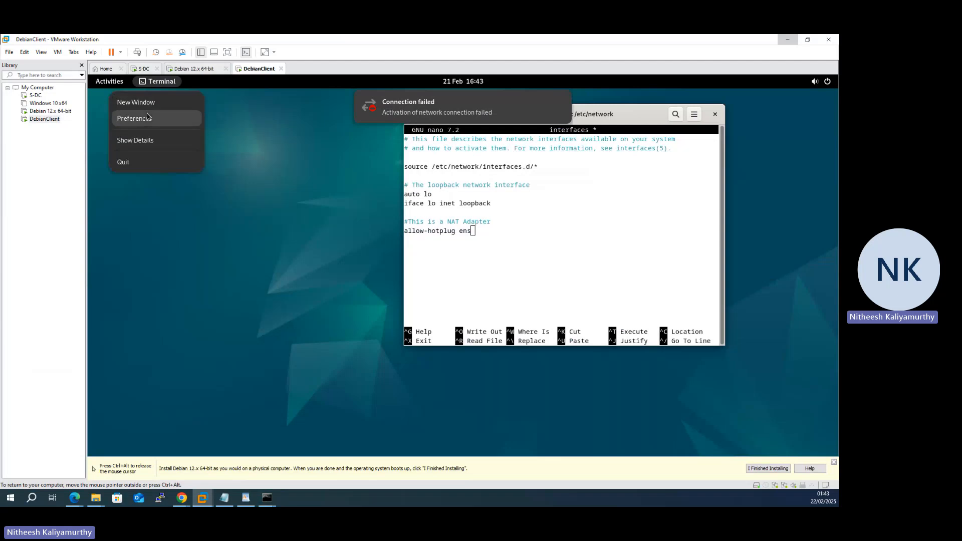
left_click(146, 100)
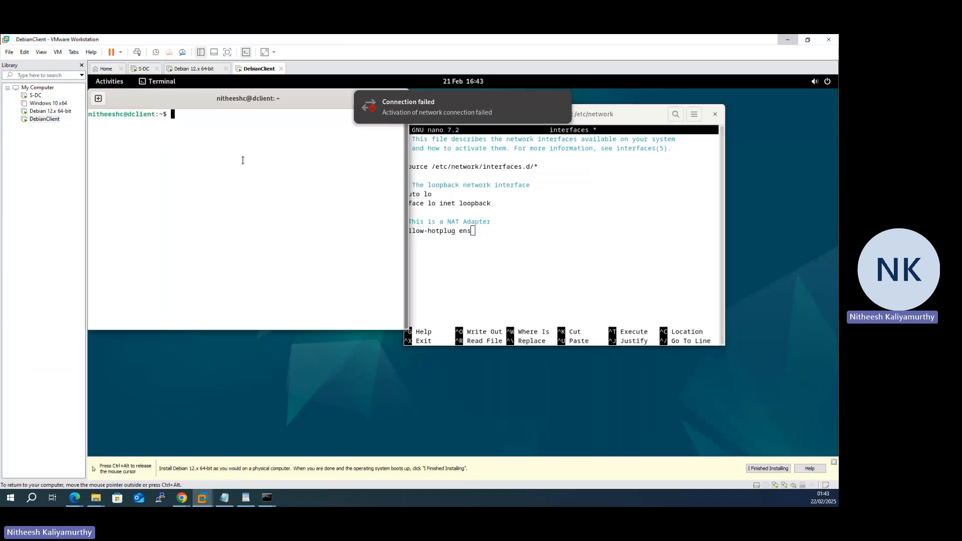
type("ip ad")
key("Return")
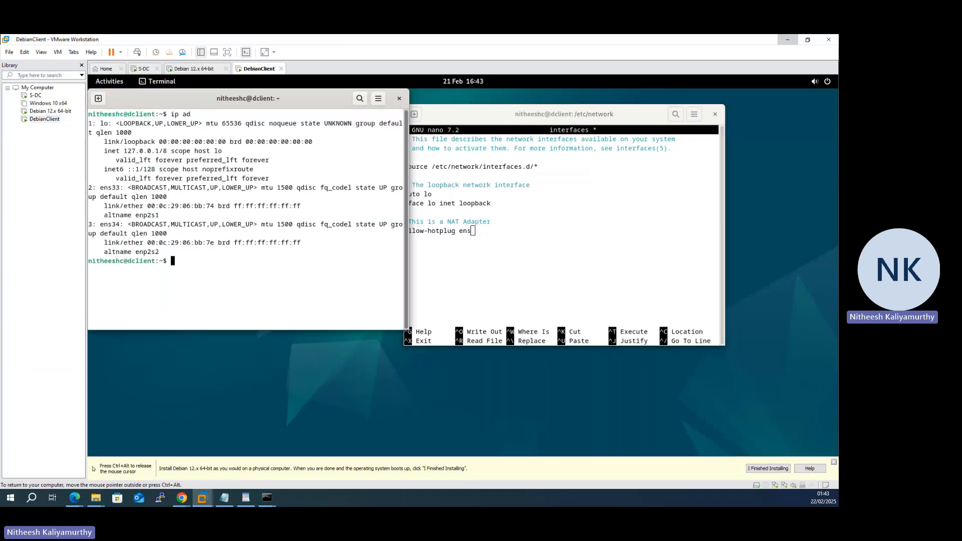
left_click(518, 233)
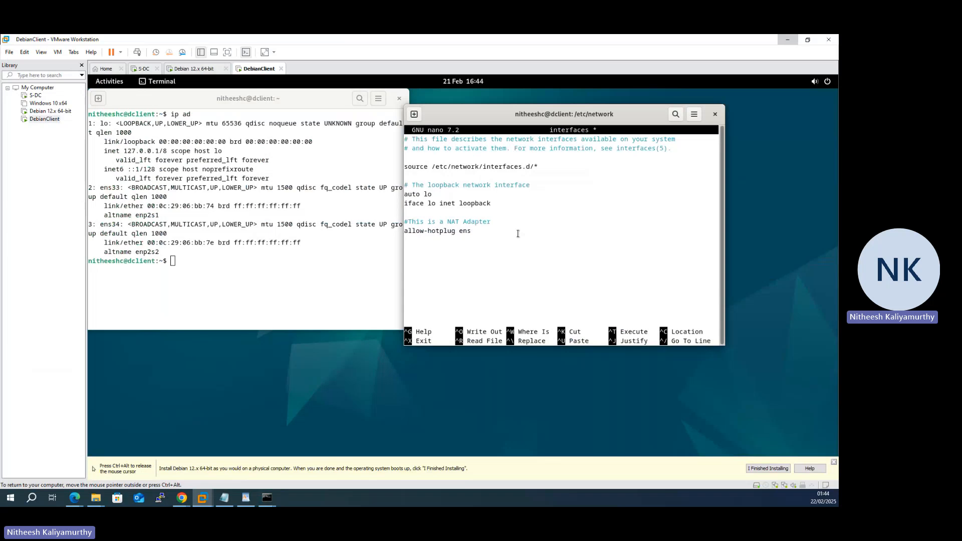
- Add 'iface ens33 inet dhcp' and a 'This is the Internal Network' comment to the interfaces file
type("33")
key("Return")
type("iface ens33 inet dhcp")
key("Return")
key("Return")
type("#THis i")
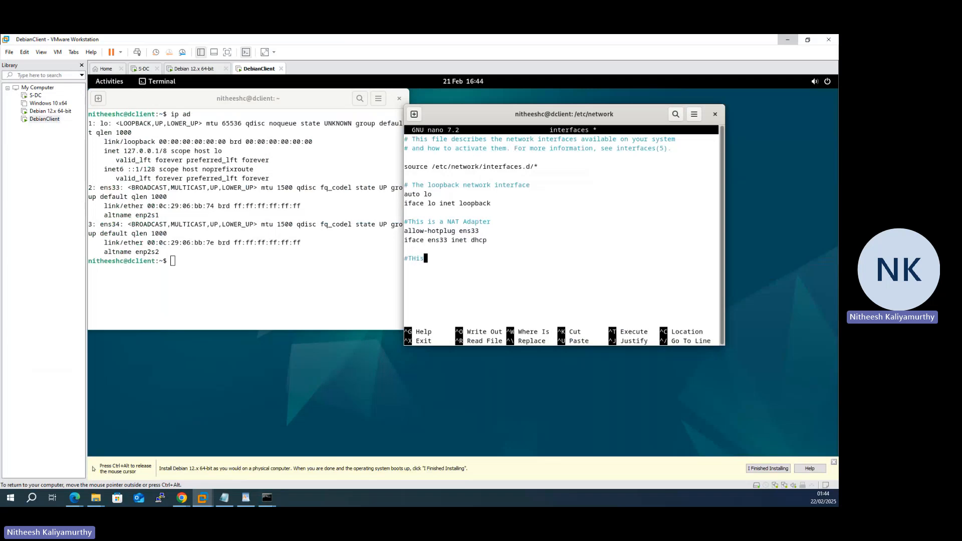
key("BackSpace")
key("BackSpace")
key("BackSpace")
key("BackSpace")
key("BackSpace")
type("his i")
type("s te")
type("he INternal")
type(" n")
key("BackSpace")
type("Network")
key("Return")
- Add 'allow-hotplug ens34' and an 'iface ens34 inet static' stanza with address 192.168.2.10
type("allow-")
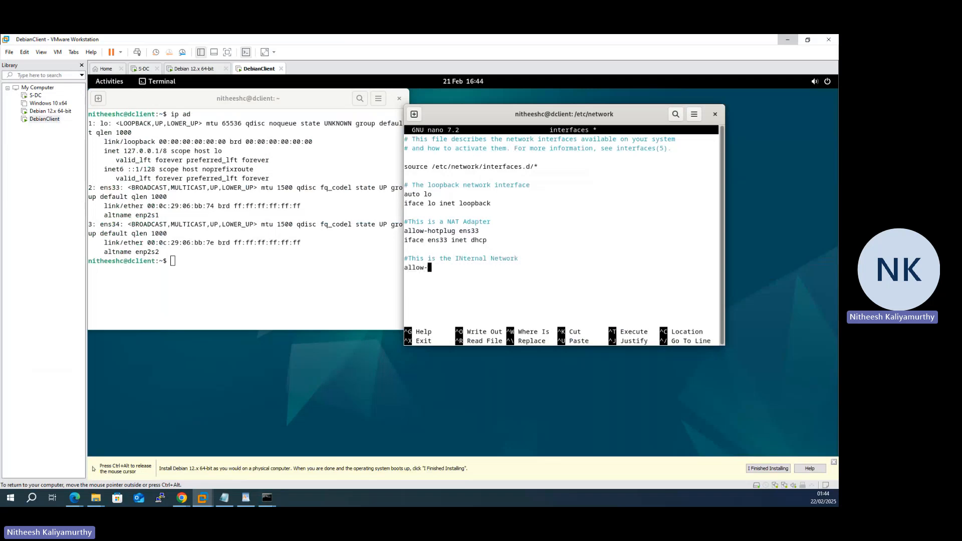
type("hotplug ens34")
key("Return")
type("ifaf")
key("BackSpace")
type("ce ens34 inet")
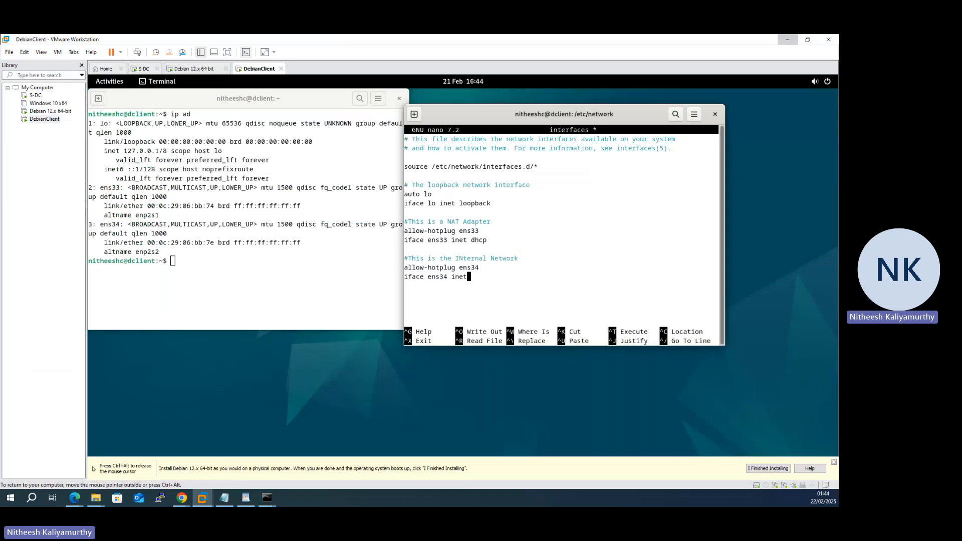
type(" static")
key("Return")
key("Tab")
type("address")
key("Page_Up")
key("Down")
key("Down")
key("Down")
key("Down")
key("Down")
key("Down")
key("Down")
key("Down")
key("Down")
key("Down")
key("Down")
key("Down")
key("Down")
key("Down")
key("Down")
key("Down")
key("Down")
key("Left")
type("192.16")
type("89")
type(".2.10")
- Add the indented line 'netmask 255.255.255.0' and save the interfaces file
key("Return")
key("Tab")
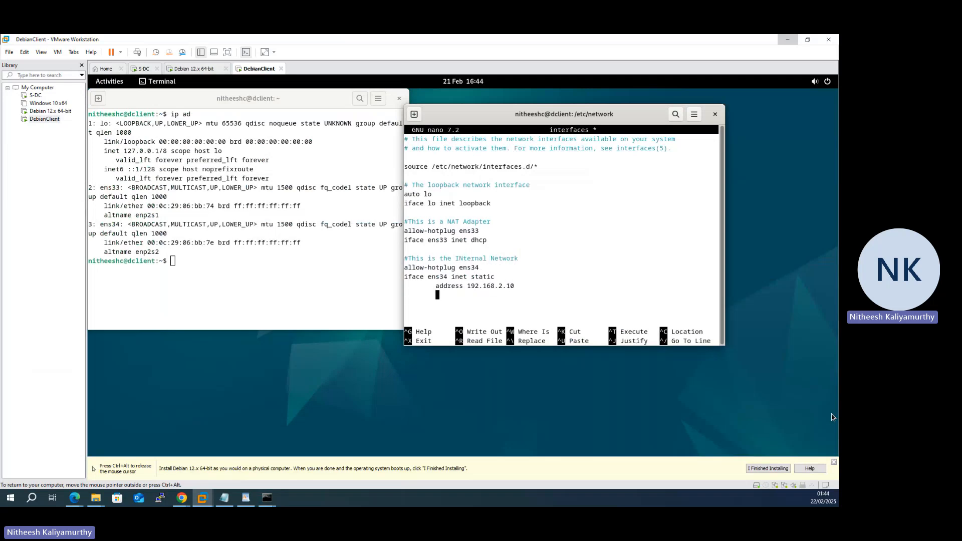
type("netmask 255.255.255.0")
key("Return")
key("ctrl+x")
key("y")
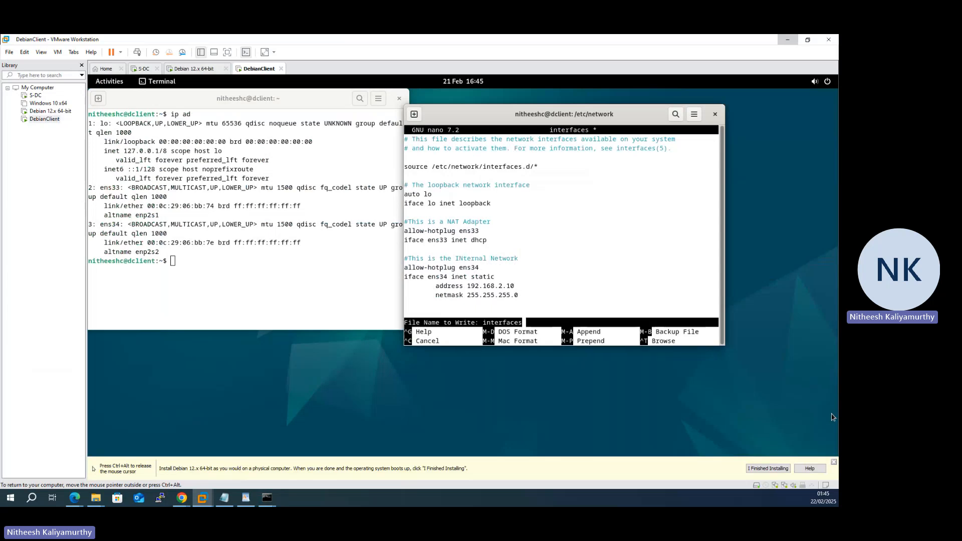
key("Return")
- List the client's network interfaces with 'ip ad'
type("IP AD")
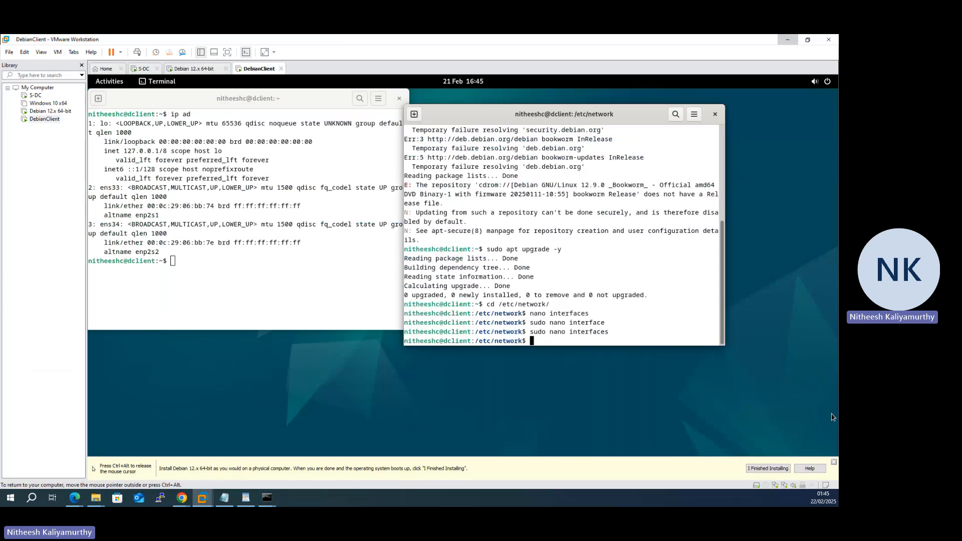
key("Return")
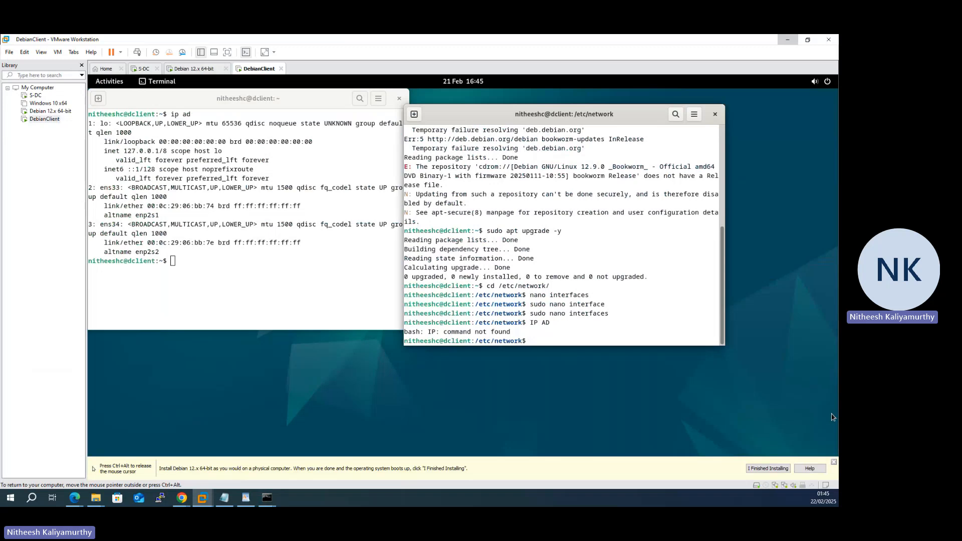
type("ip ad")
key("Return")
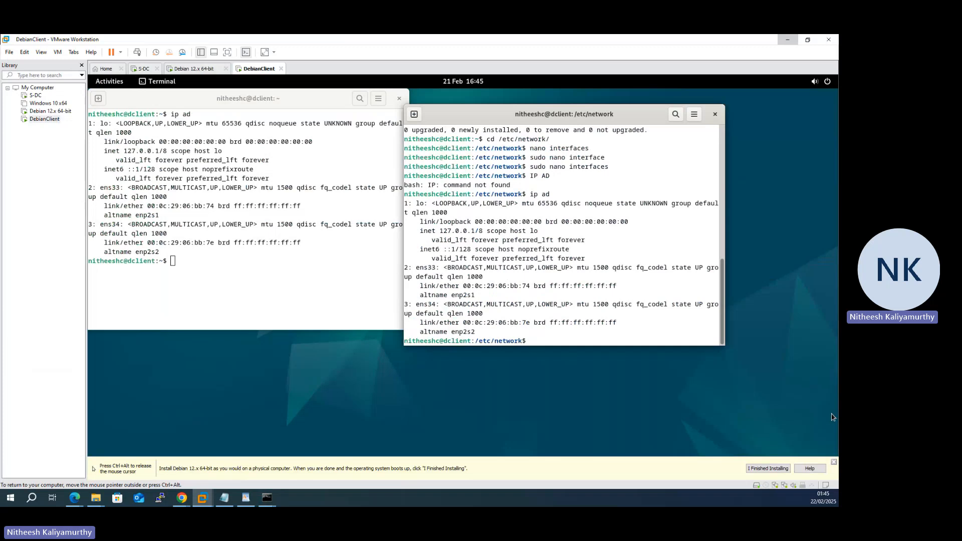
- Restart networking with 'systemctl restart networking', authenticate, and confirm ens34 shows 192.168.2.10/24
type("sus")
key("BackSpace")
key("BackSpace")
type("ystemctl restart networking")
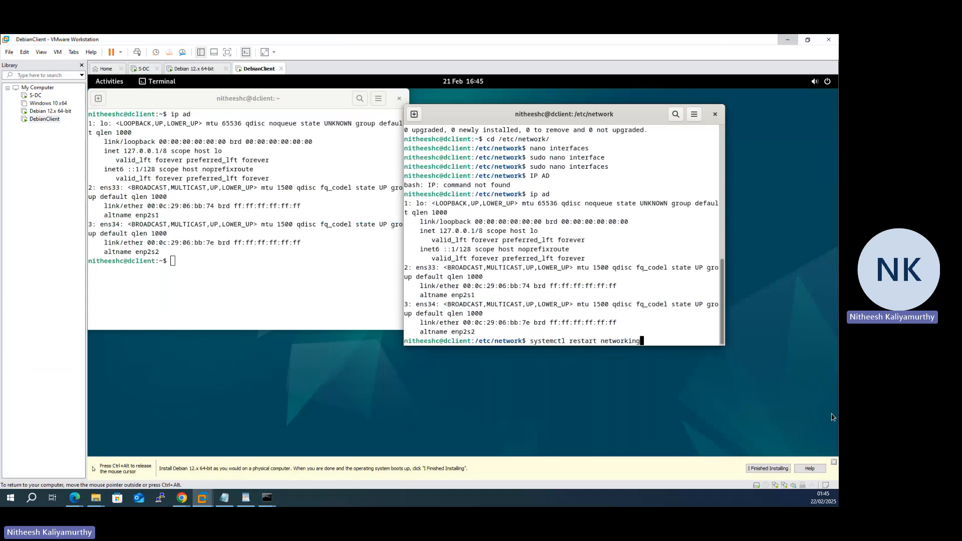
key("Return")
key("Caps_Lock")
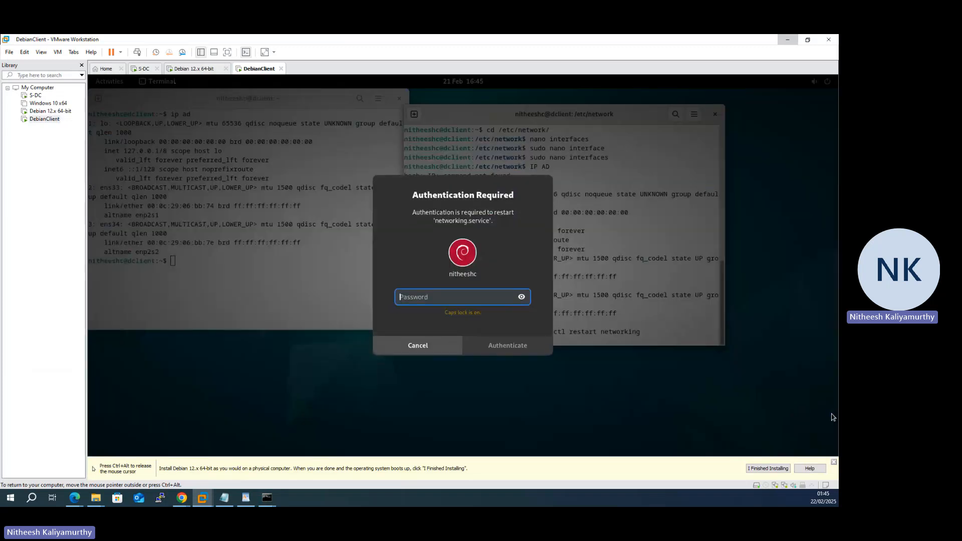
type("********")
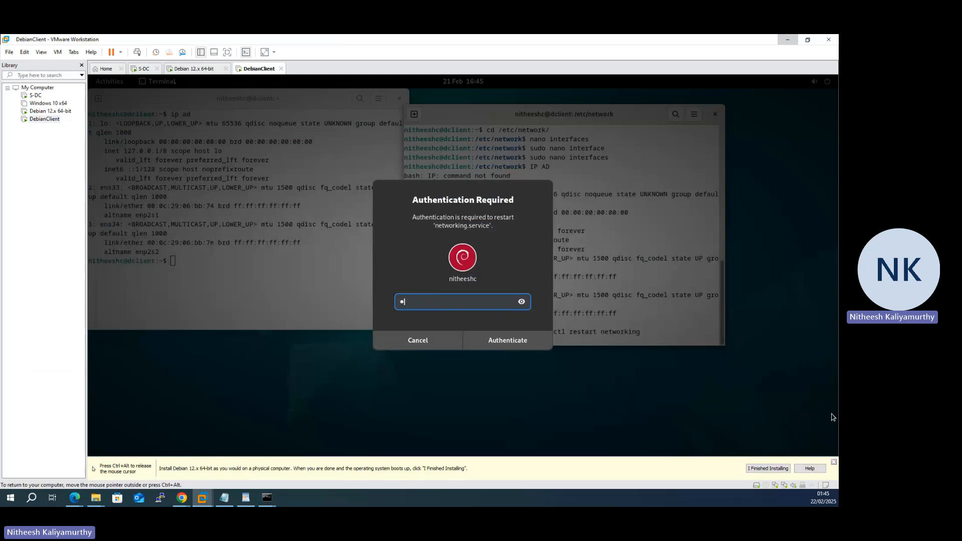
type("****")
key("Return")
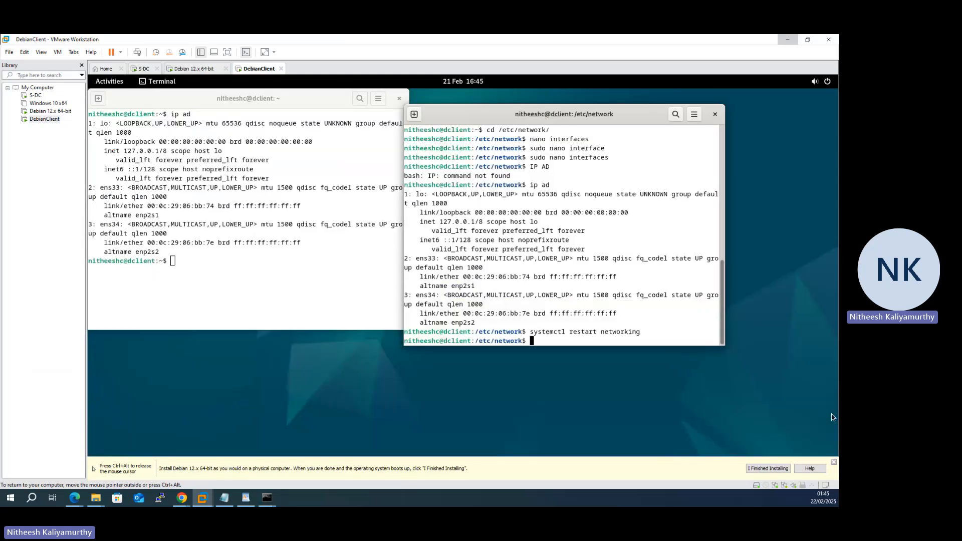
type("ip ad")
key("Return")
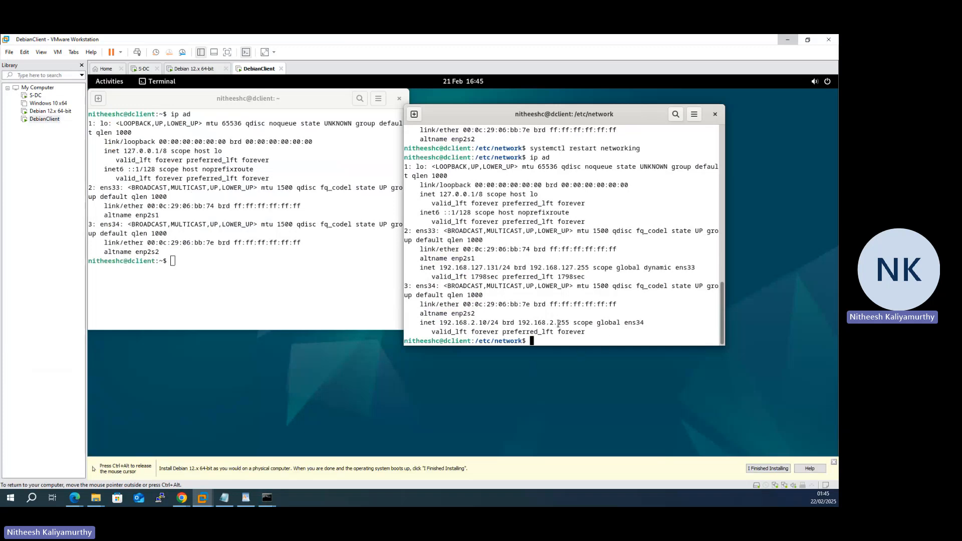
- Ping 192.168.2.1 from the client, getting Destination Host Unreachable, then switch to the server VM
type("ping 192.168.1")
key("BackSpace")
type("2.1")
key("Return")
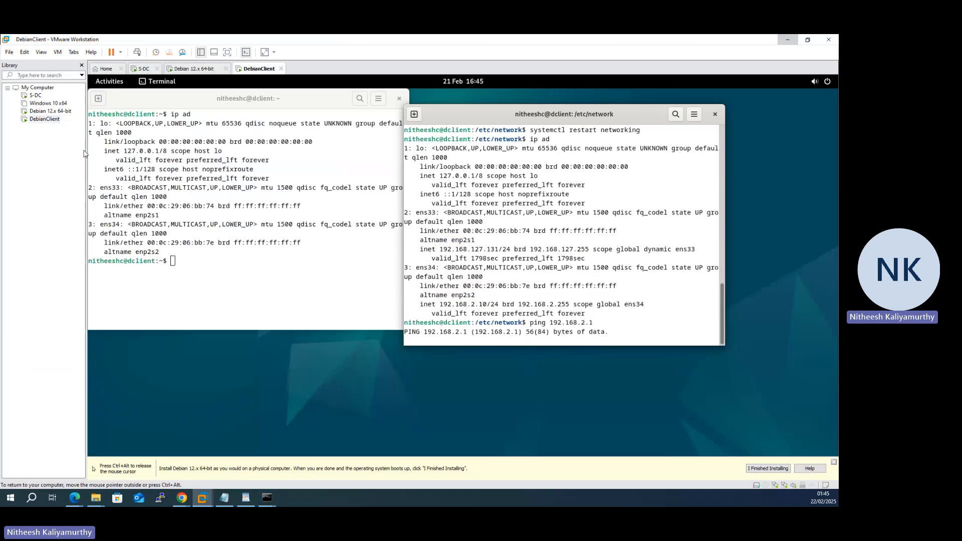
key("ctrl+alt")
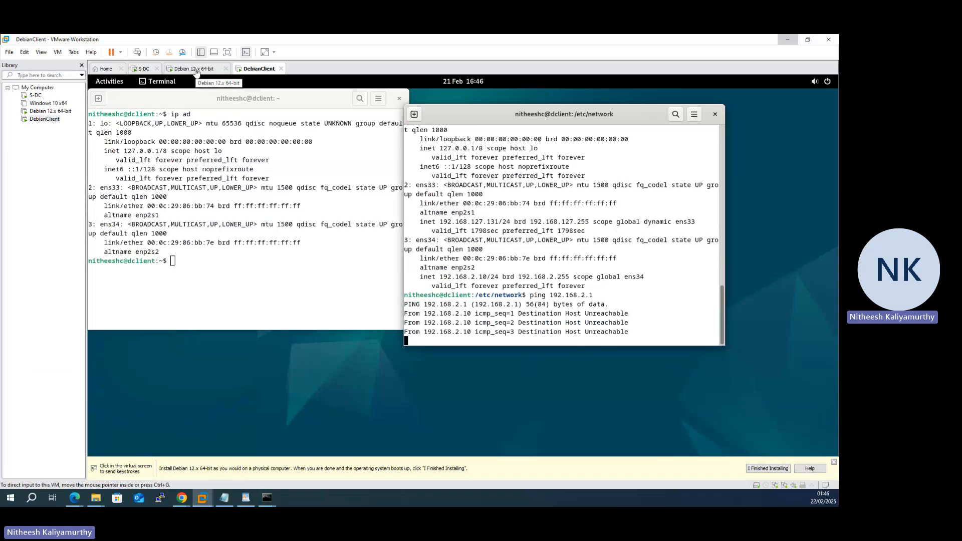
left_click(196, 69)
- Check the server's addresses and its interfaces file, both showing ens34 at 192.168.2.10, then return to DebianClient
left_click(408, 444)
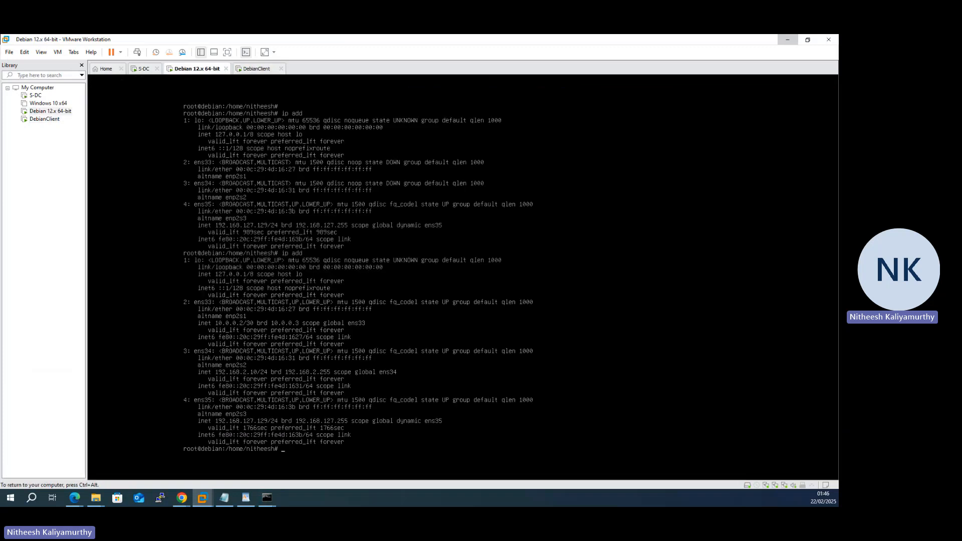
key("Return")
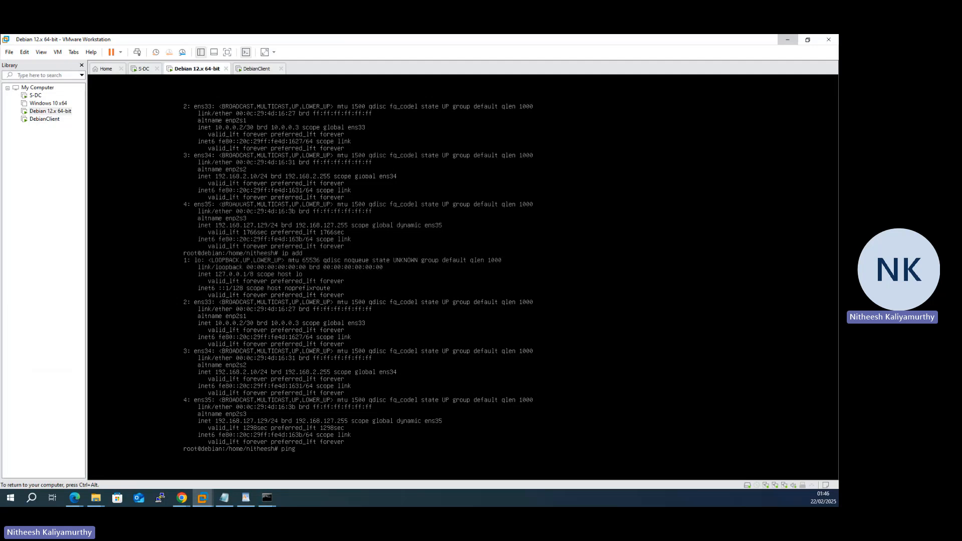
type("ping")
key("ctrl+alt")
left_click_drag(0, 82, 407, 136)
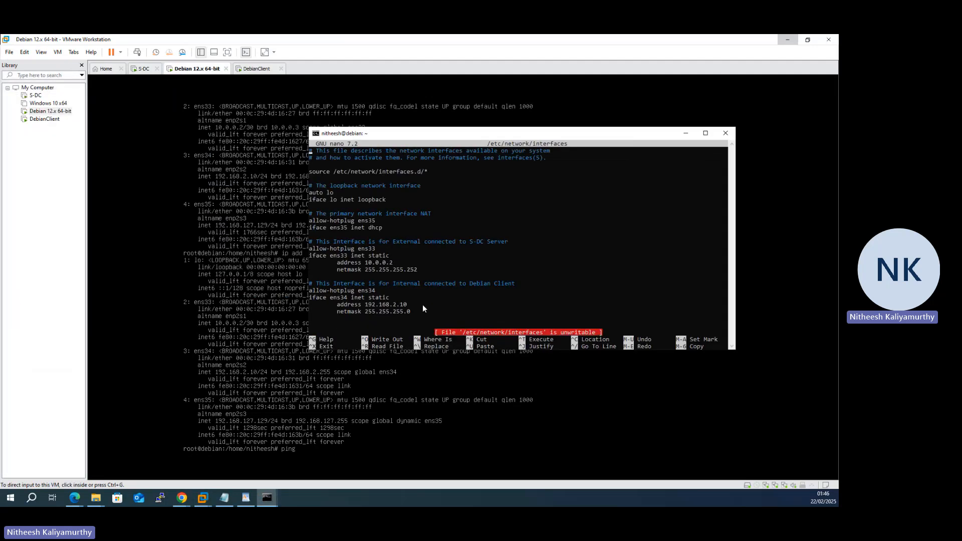
left_click(422, 305)
key("Escape")
left_click(537, 284)
left_click(261, 70)
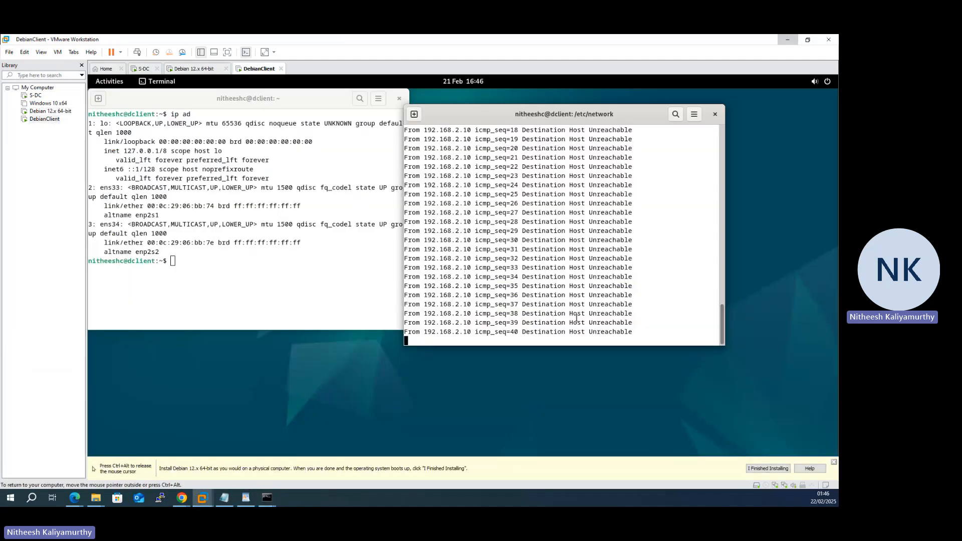
- Stop the failing ping and reopen the client's interfaces file in nano with sudo
key("ctrl+c")
key("Up")
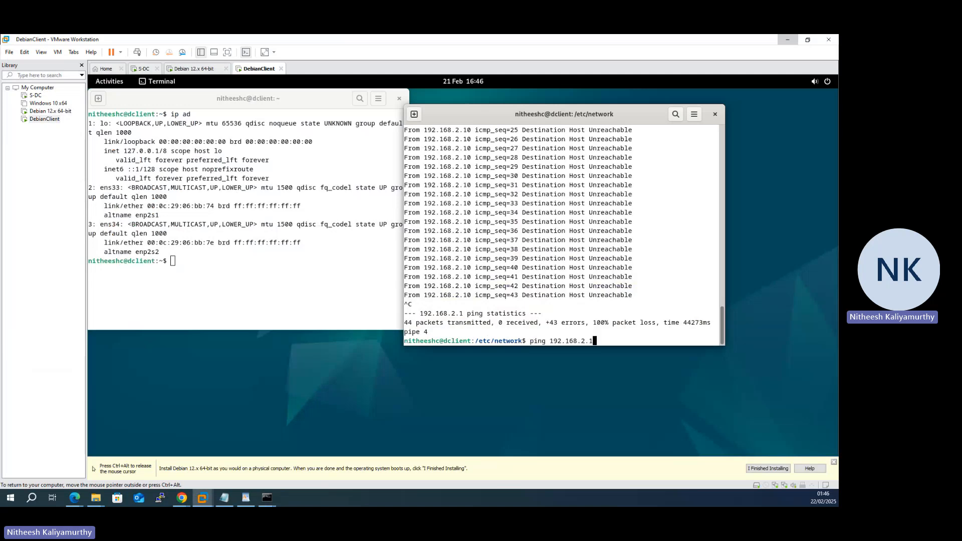
key("Up")
key("Up")
key("Down")
key("Up")
key("Return")
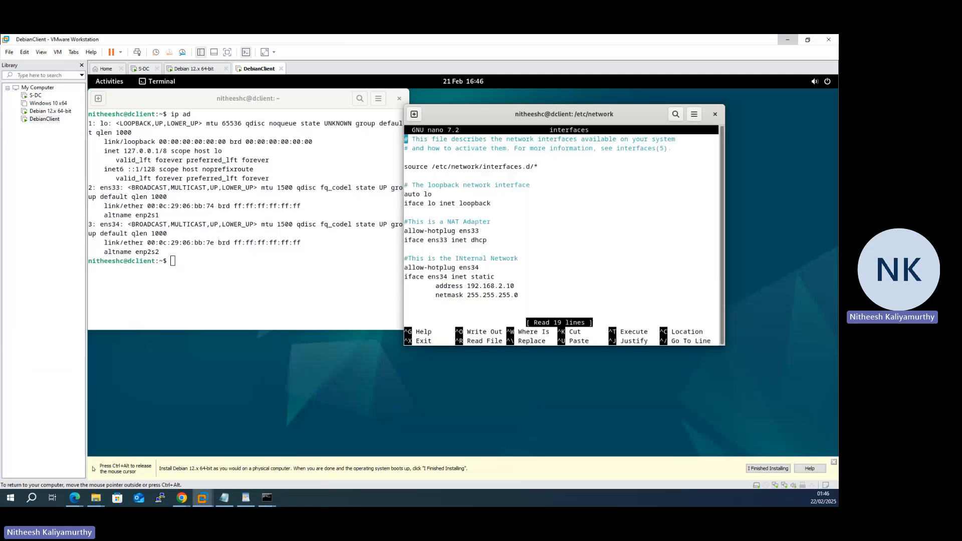
- Change the ens34 address to 192.168.2.1, save the file, and recall 'systemctl restart networking'
key("Down")
key("Down")
key("Down")
key("Down")
key("Down")
key("Down")
key("Down")
key("Down")
key("Down")
key("Down")
key("Down")
key("Down")
key("Down")
key("Down")
key("Down")
key("Down")
key("Down")
key("Down")
key("Down")
key("Up")
key("Up")
key("Up")
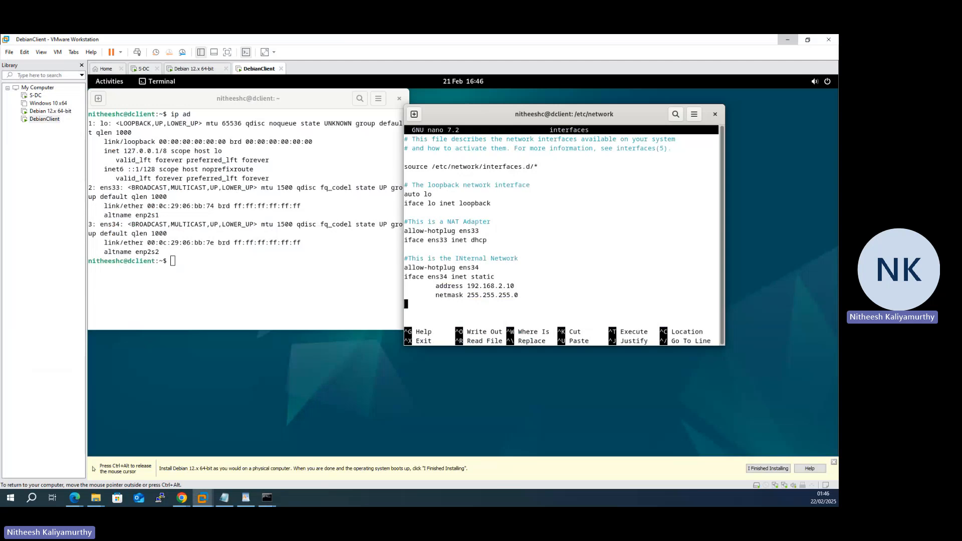
key("End")
key("BackSpace")
key("ctrl+x")
key("y")
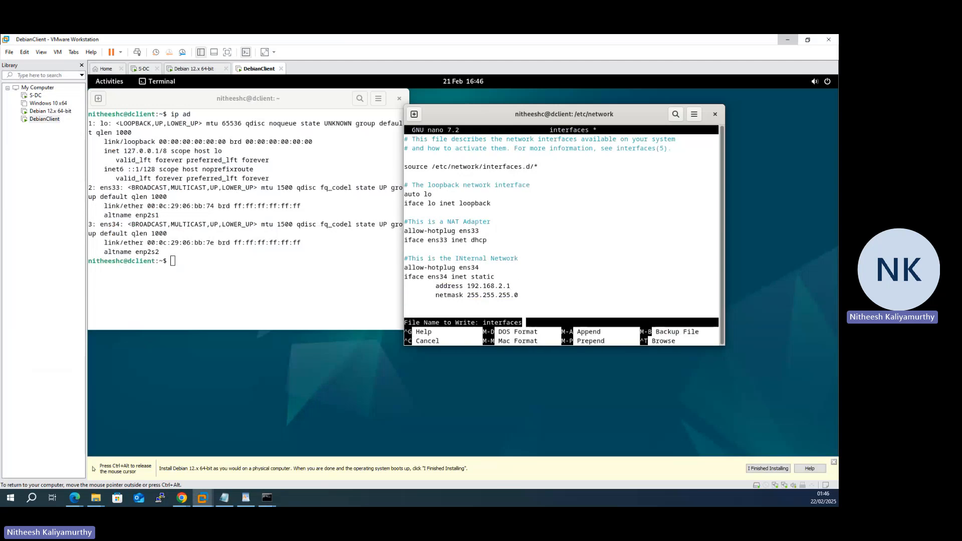
key("Return")
key("Up")
key("Up")
key("Up")
key("Up")
key("Up")
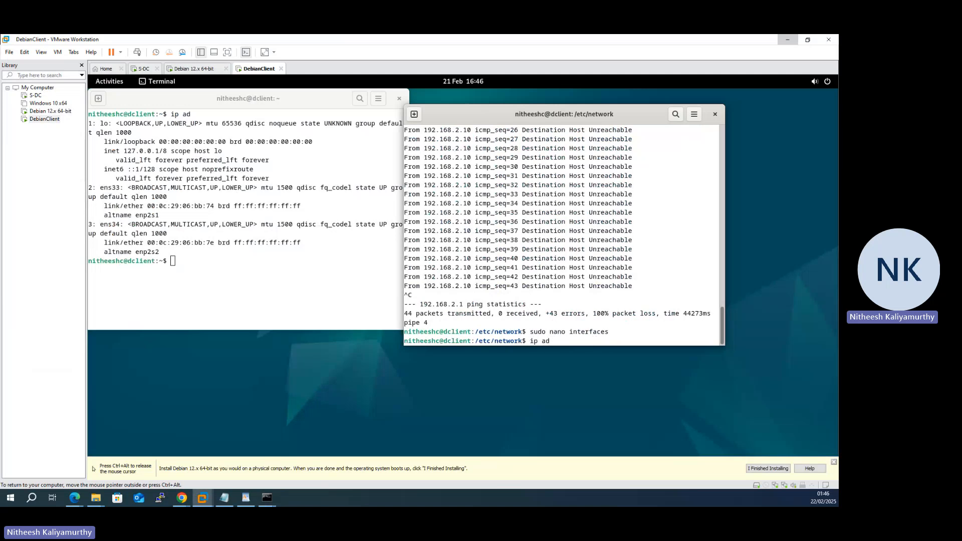
key("Up")
key("Up")
key("Up")
- Restart networking with the password and confirm ens34 now has 192.168.2.1
key("Return")
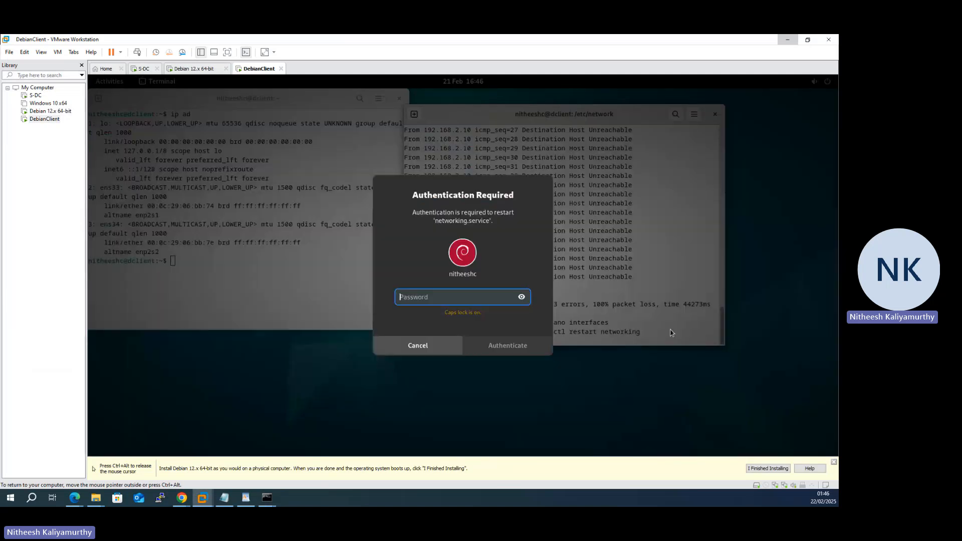
key("Caps_Lock")
key("Caps_Lock")
type("aaaaaaaa")
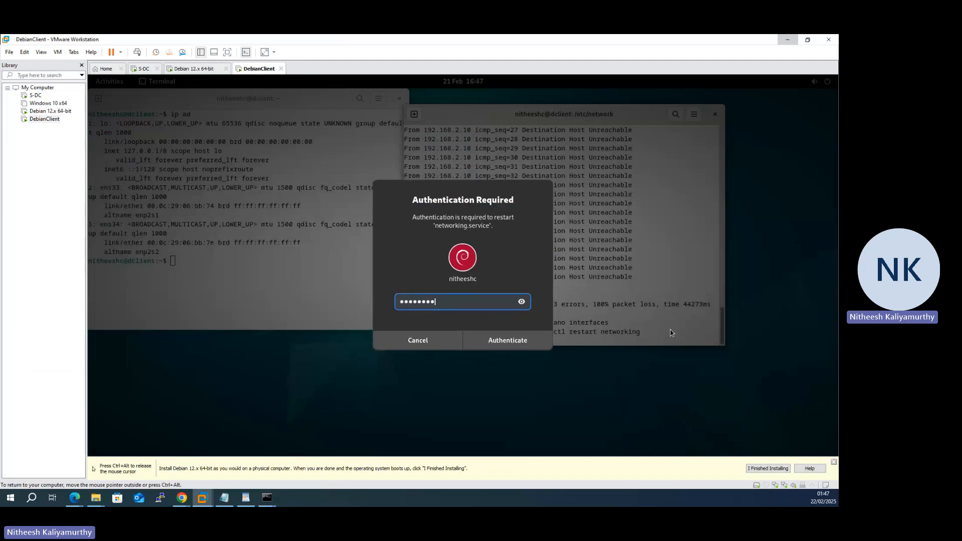
type("aaaa")
key("Return")
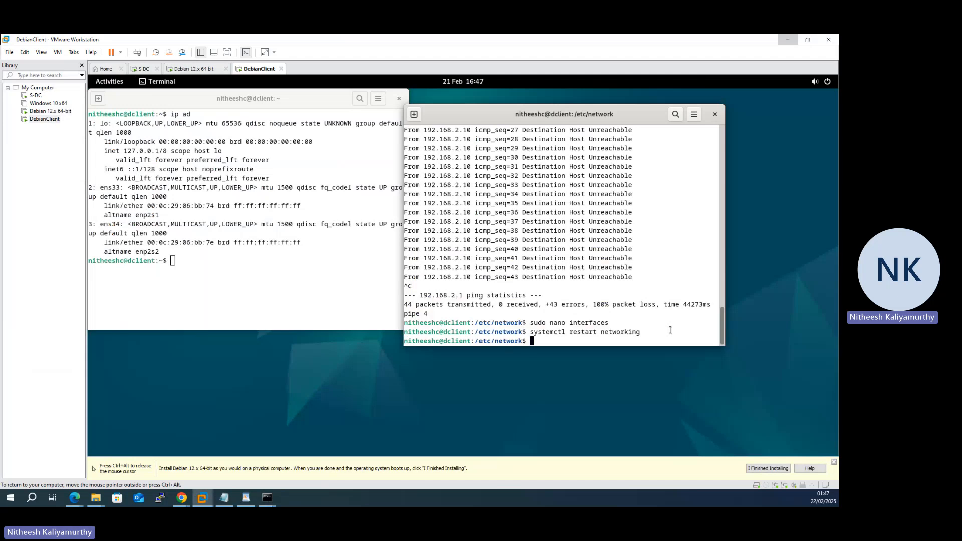
key("Up")
key("Up")
key("Up")
key("Up")
key("Return")
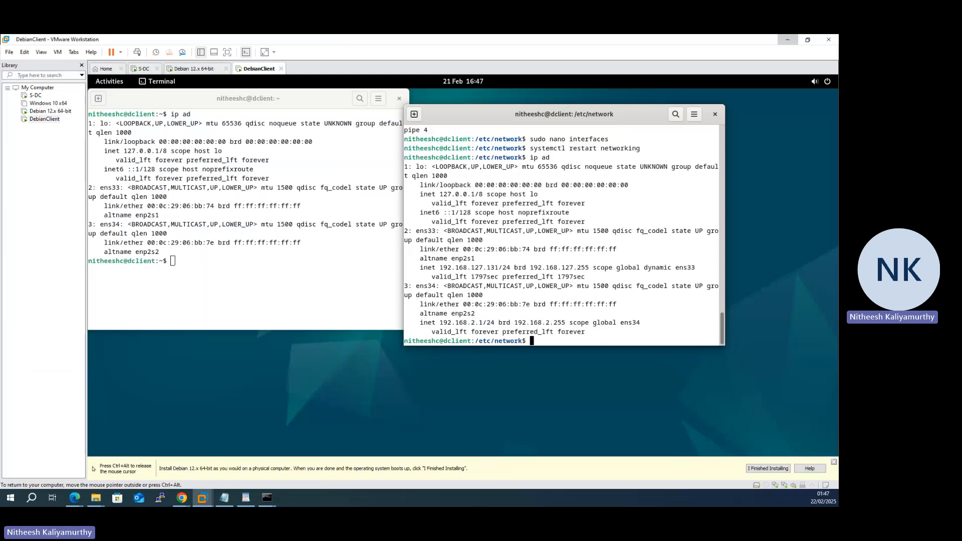
- Ping the server at 192.168.2.10 from the client, then switch to the server VM
type("ping 192.168.2.10")
key("Return")
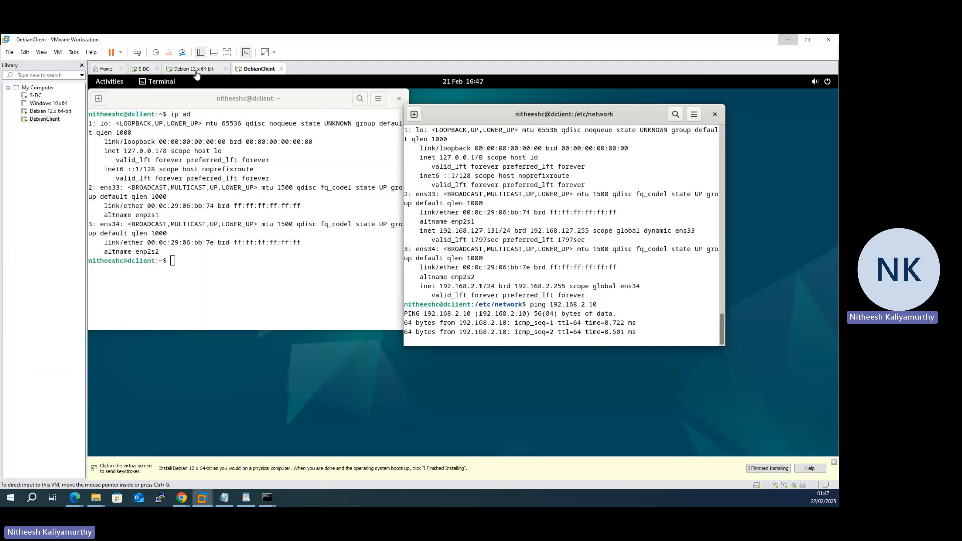
left_click(194, 70)
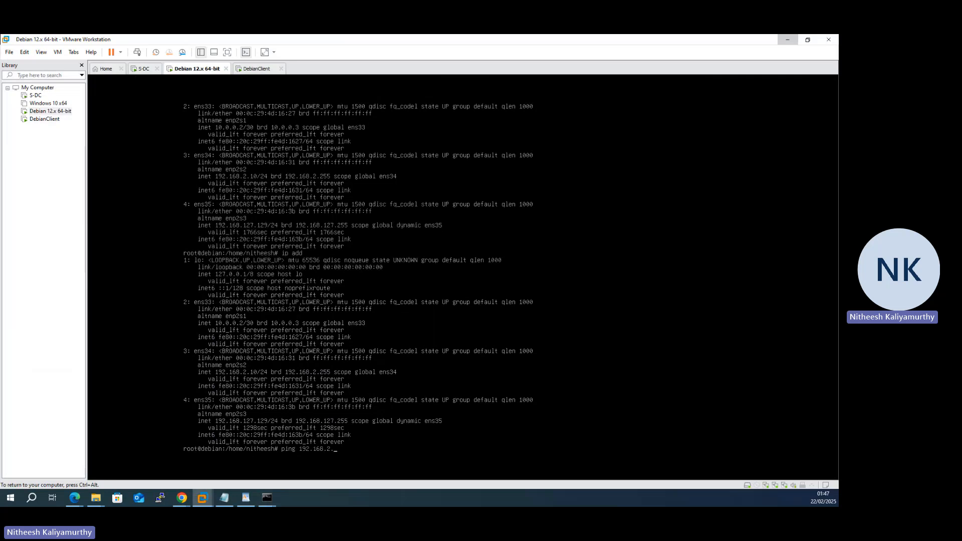
- Ping 192.168.2.1 from the server and stop after 3 replies with 0% packet loss
key("Return")
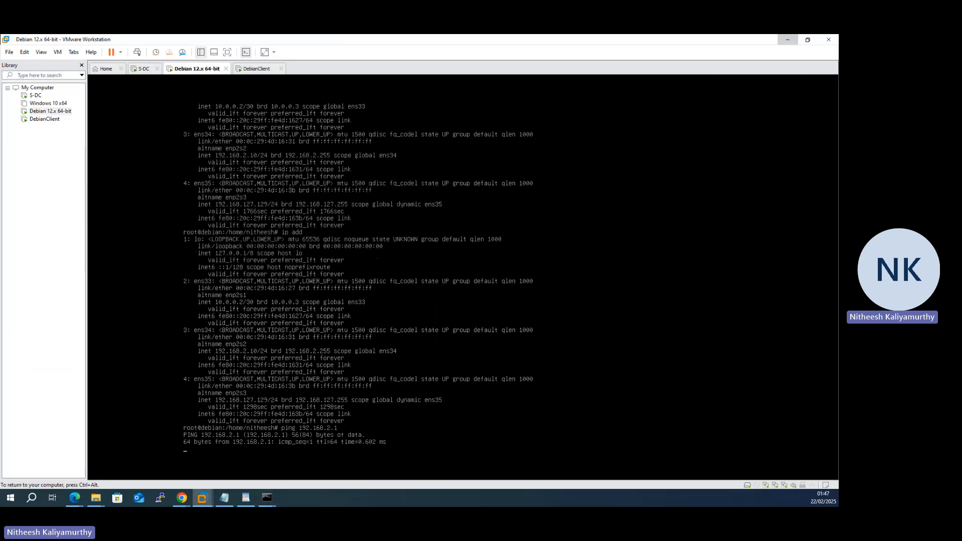
key("ctrl+c")
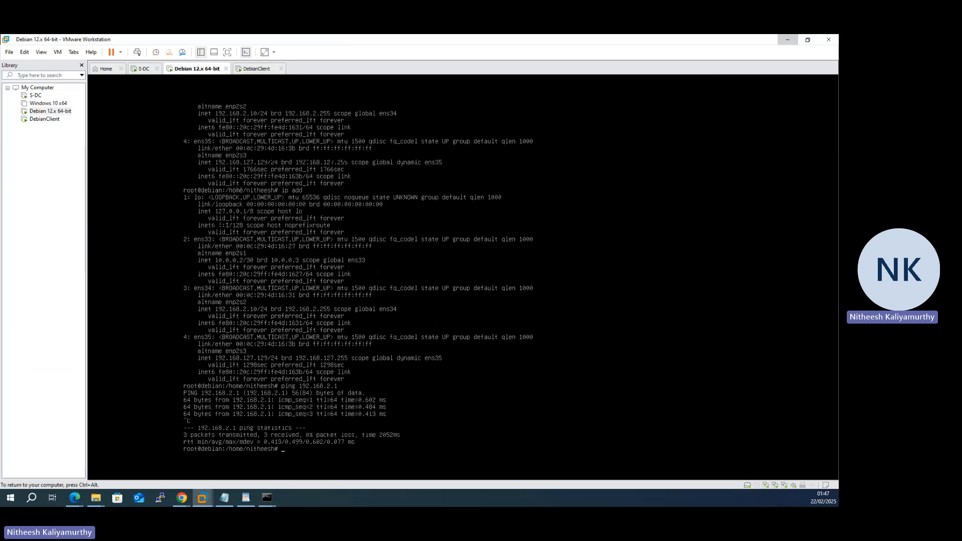
key("ctrl+alt")
- Bring the NOSS PDF forward in Edge and ink '2.1' beside ClientC1 and '2.' beside C-Server
mouse_move(74, 497)
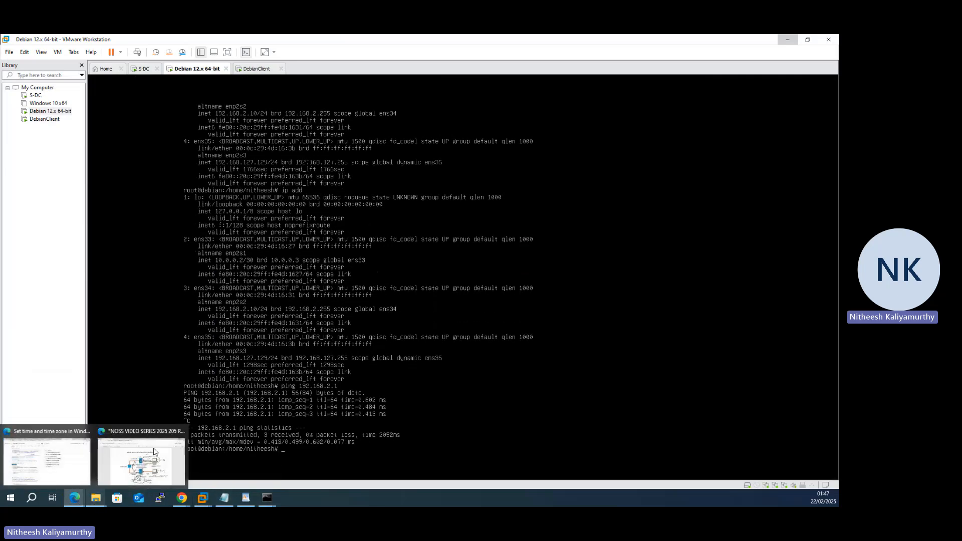
left_click(154, 452)
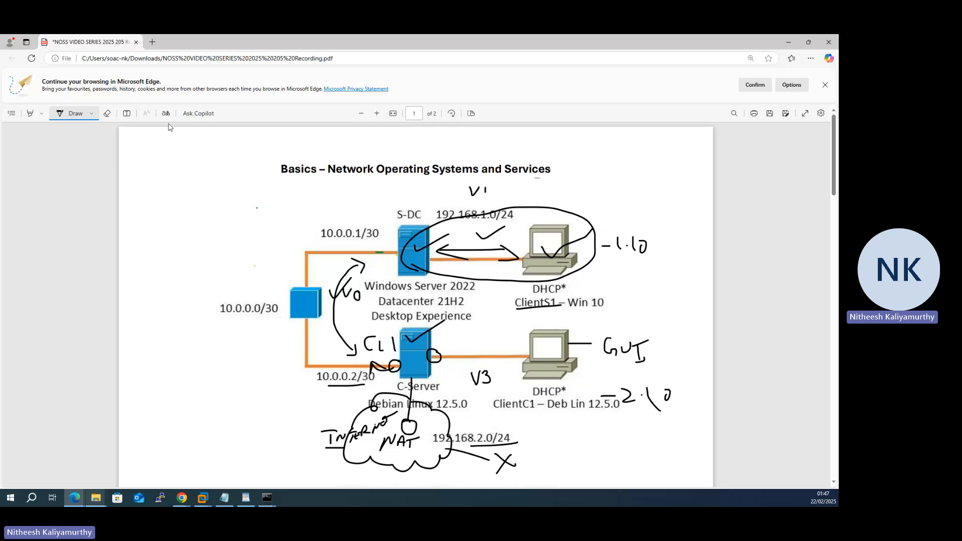
left_click(107, 115)
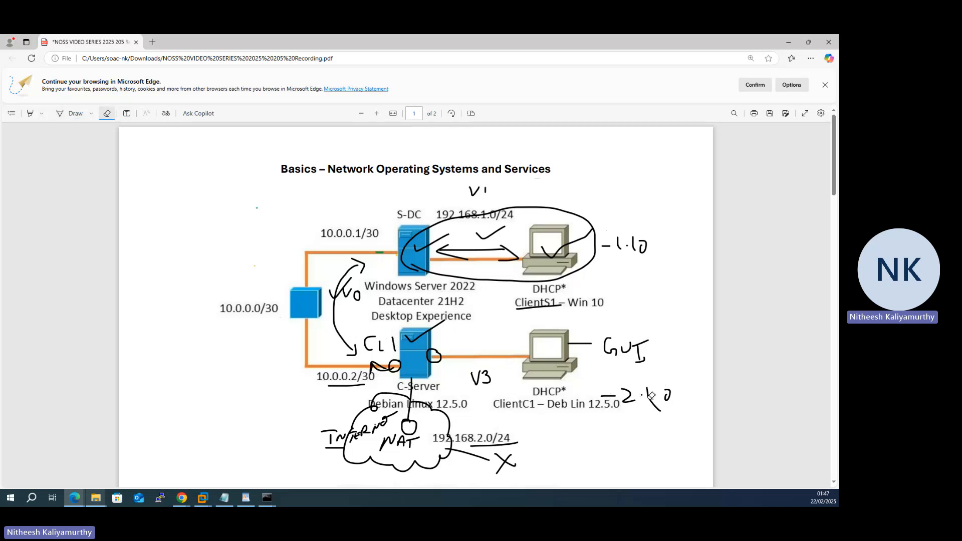
mouse_move(651, 396)
left_mouse_down()
mouse_move(675, 389)
mouse_move(647, 396)
left_mouse_up()
left_click(71, 114)
left_click(648, 390)
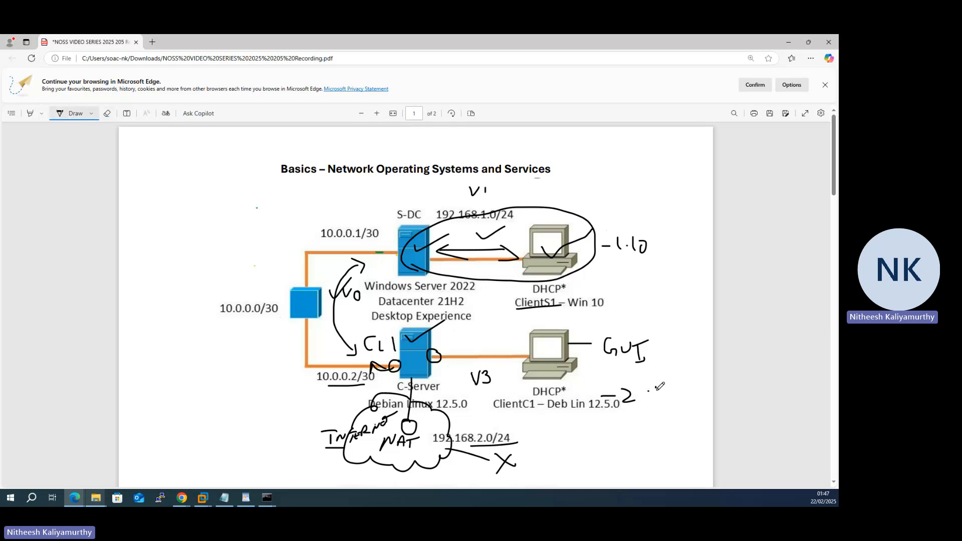
left_click_drag(656, 388, 658, 399)
left_click_drag(437, 377, 462, 386)
left_click(459, 380)
- Label C-Server's link as 2.10, then erase the loops, arrows and scribbles from the diagram
left_click(107, 113)
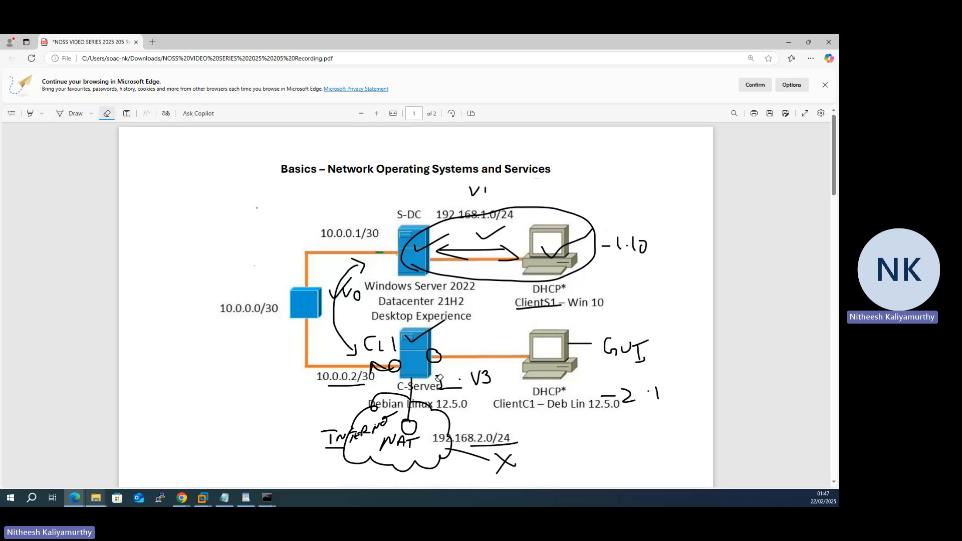
left_click(444, 380)
left_click(73, 115)
mouse_move(443, 342)
left_mouse_down()
mouse_move(464, 349)
mouse_move(476, 338)
left_mouse_up()
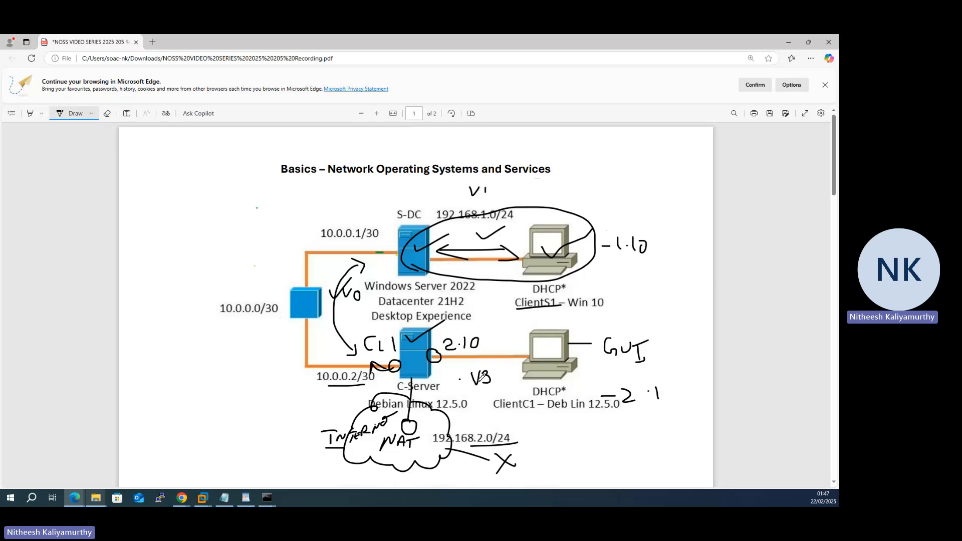
mouse_move(410, 368)
left_mouse_down()
mouse_move(489, 400)
mouse_move(577, 334)
mouse_move(423, 319)
mouse_move(414, 382)
left_mouse_up()
mouse_move(409, 264)
left_mouse_down()
mouse_move(377, 203)
mouse_move(293, 374)
mouse_move(430, 332)
mouse_move(401, 241)
left_mouse_up()
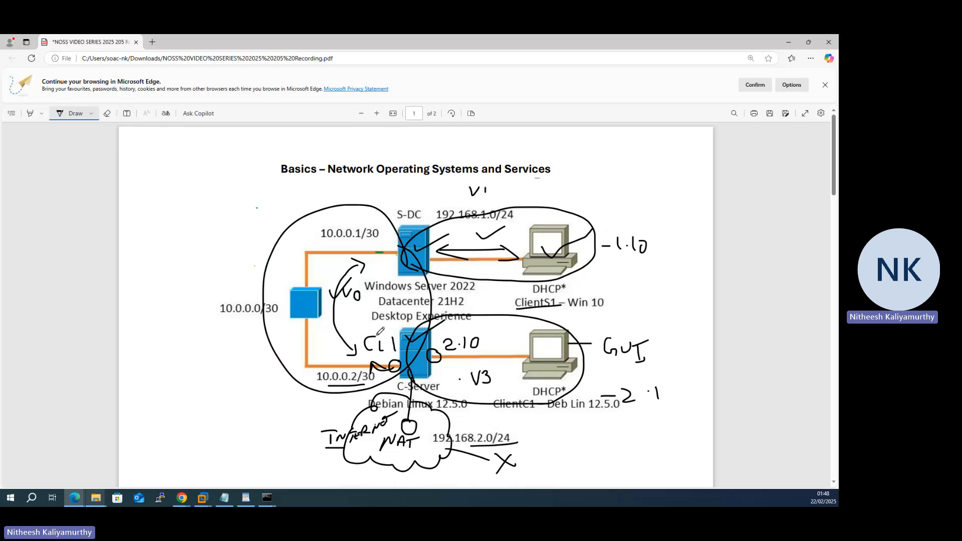
left_click(106, 113)
mouse_move(252, 208)
left_mouse_down()
mouse_move(598, 384)
mouse_move(465, 213)
mouse_move(476, 253)
mouse_move(361, 265)
mouse_move(638, 248)
mouse_move(638, 352)
mouse_move(623, 337)
mouse_move(668, 367)
mouse_move(571, 408)
mouse_move(589, 321)
mouse_move(547, 282)
mouse_move(403, 391)
mouse_move(391, 436)
mouse_move(373, 430)
mouse_move(341, 453)
left_mouse_up()
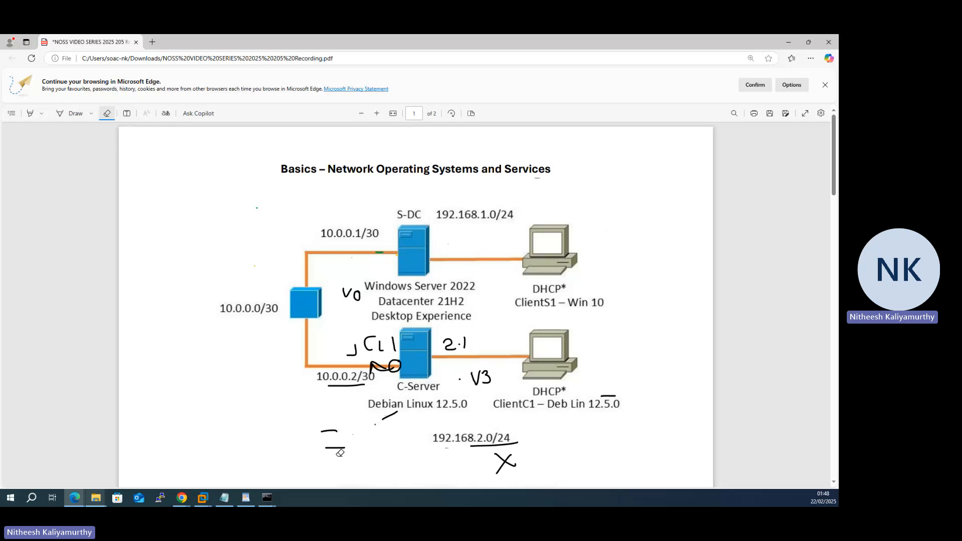
mouse_move(387, 364)
left_mouse_down()
mouse_move(345, 375)
mouse_move(352, 363)
mouse_move(474, 334)
mouse_move(513, 459)
mouse_move(383, 419)
mouse_move(328, 441)
mouse_move(601, 383)
mouse_move(511, 388)
mouse_move(333, 290)
left_mouse_up()
- Reselect the Draw pen and scroll the PDF to the task list
left_click(76, 113)
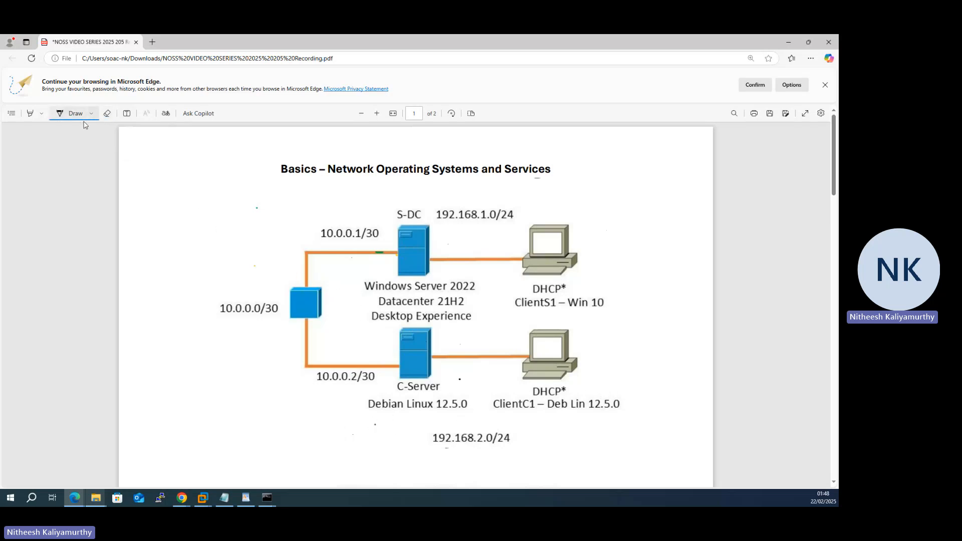
scroll(113, 185, "down", 3)
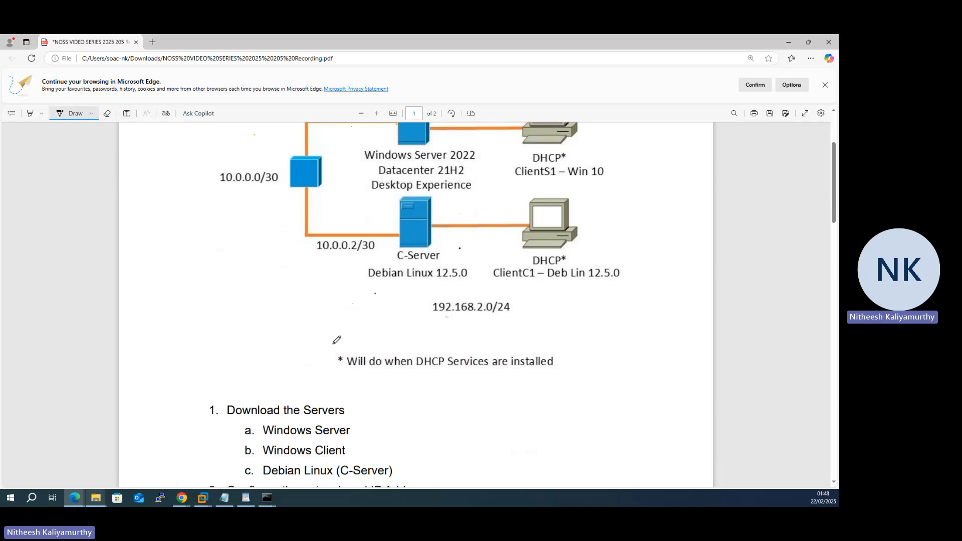
scroll(336, 340, "up", 2)
scroll(337, 340, "up", 1)
scroll(337, 339, "down", 6)
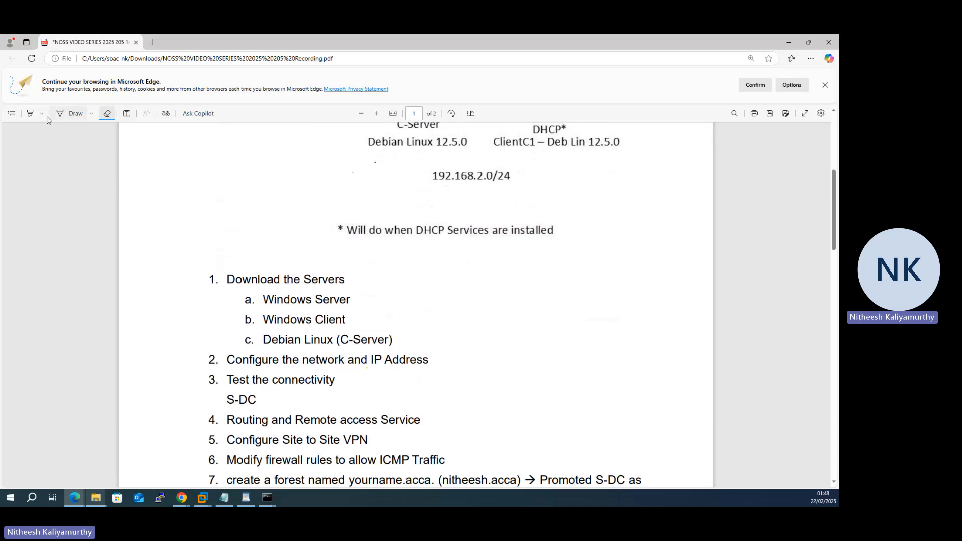
- Highlight task 1 with items a–c, task 2 and task 3 in yellow, then scroll through the PDF
left_click(30, 114)
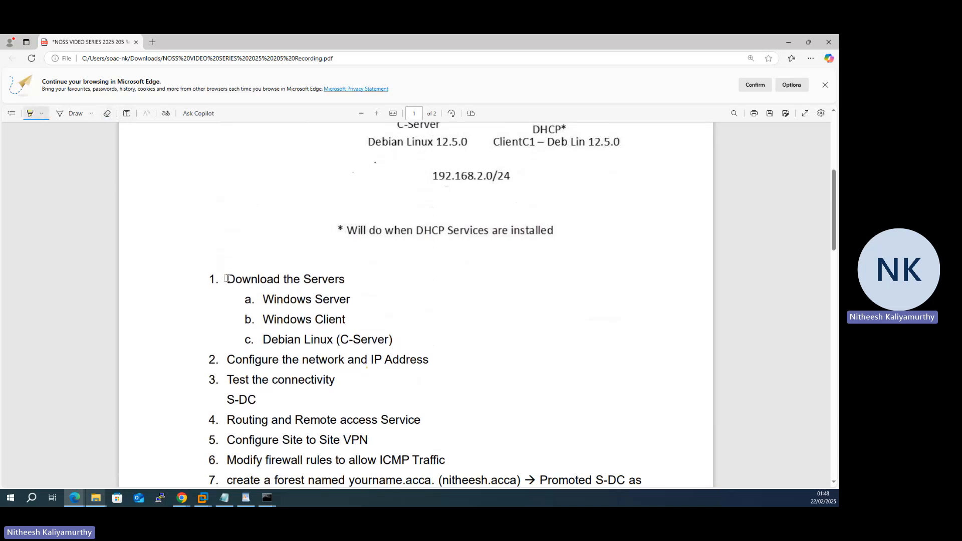
left_click_drag(227, 278, 343, 287)
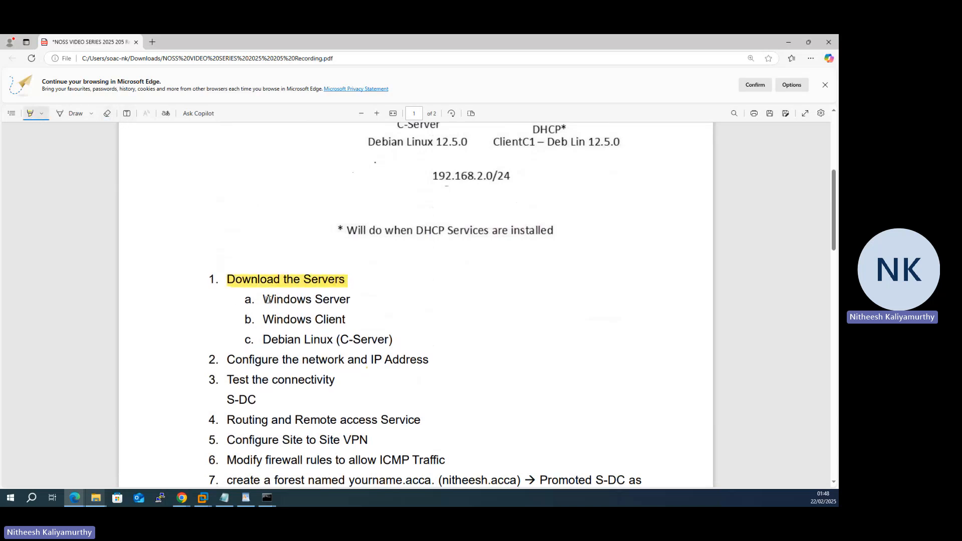
mouse_move(266, 299)
left_mouse_down()
mouse_move(350, 301)
mouse_move(353, 326)
mouse_move(394, 340)
left_mouse_up()
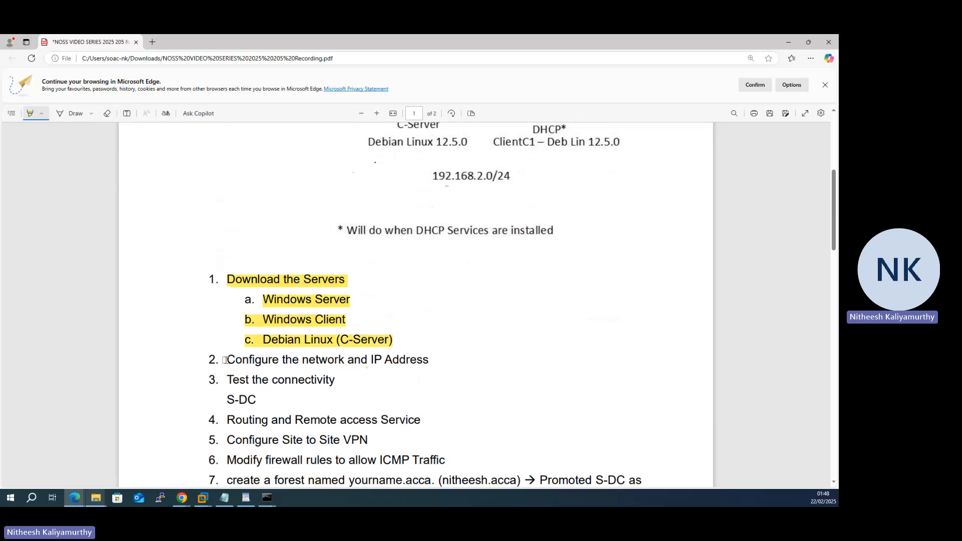
left_click_drag(225, 360, 463, 358)
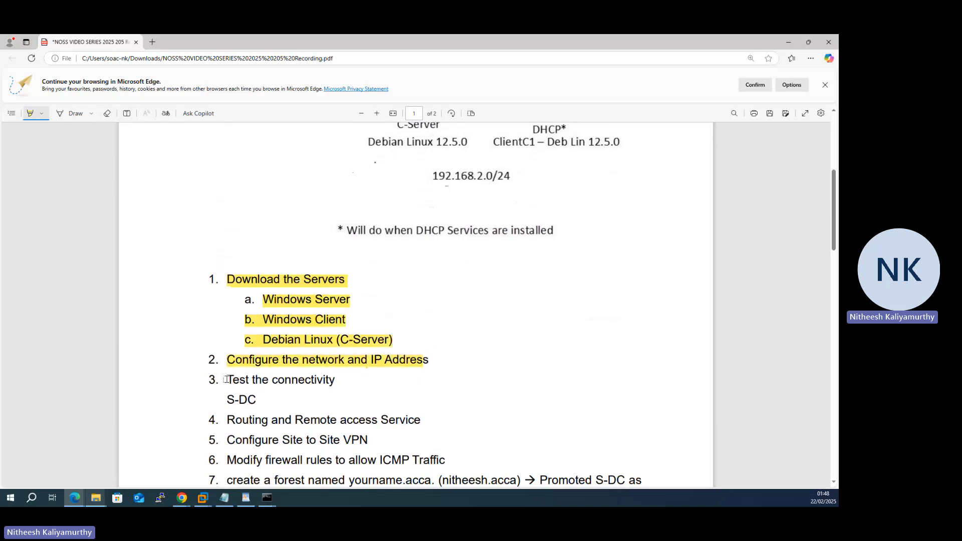
left_click_drag(226, 380, 352, 381)
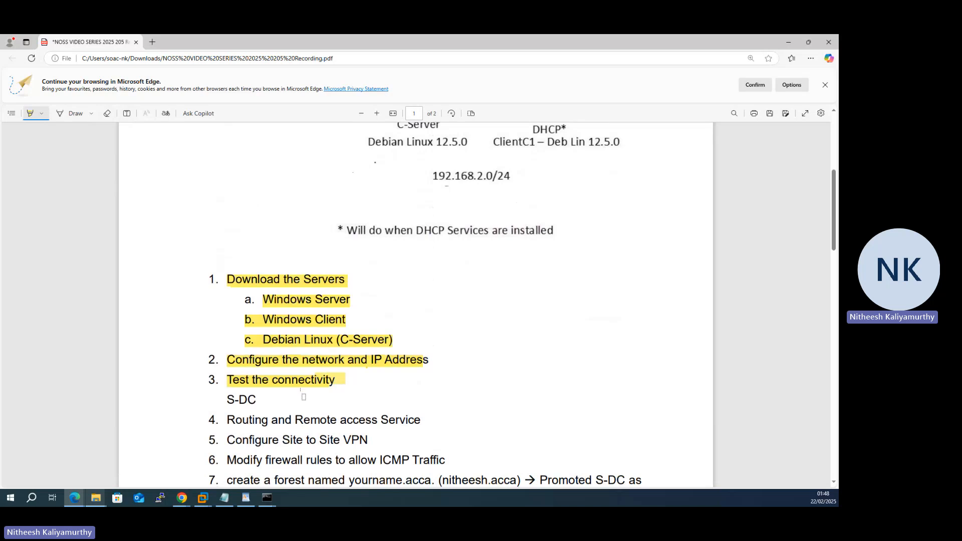
scroll(304, 396, "down", 4)
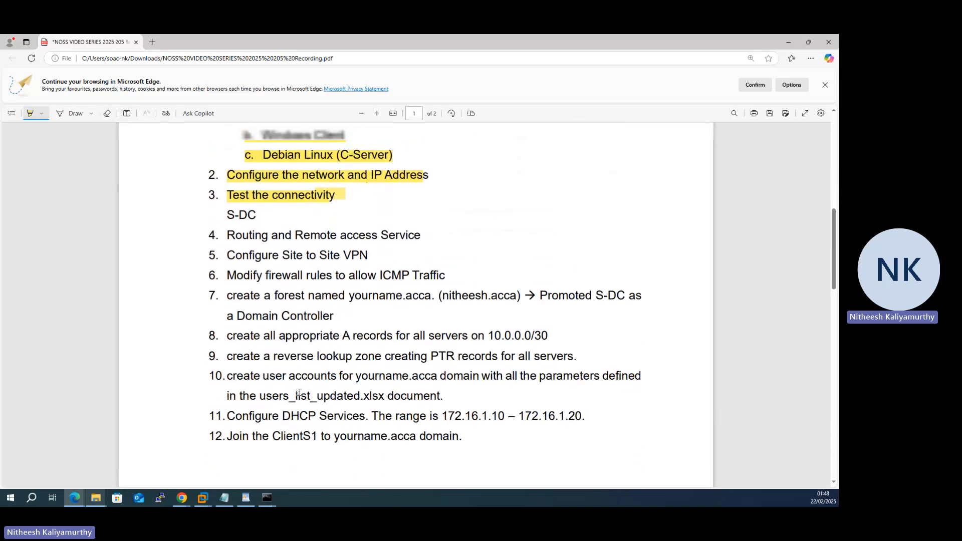
scroll(299, 392, "up", 1)
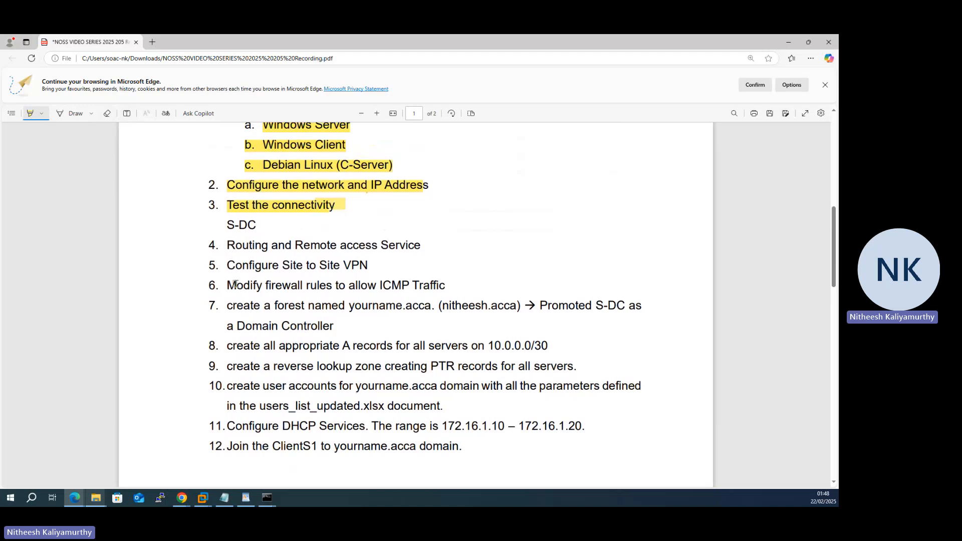
scroll(237, 318, "down", 10)
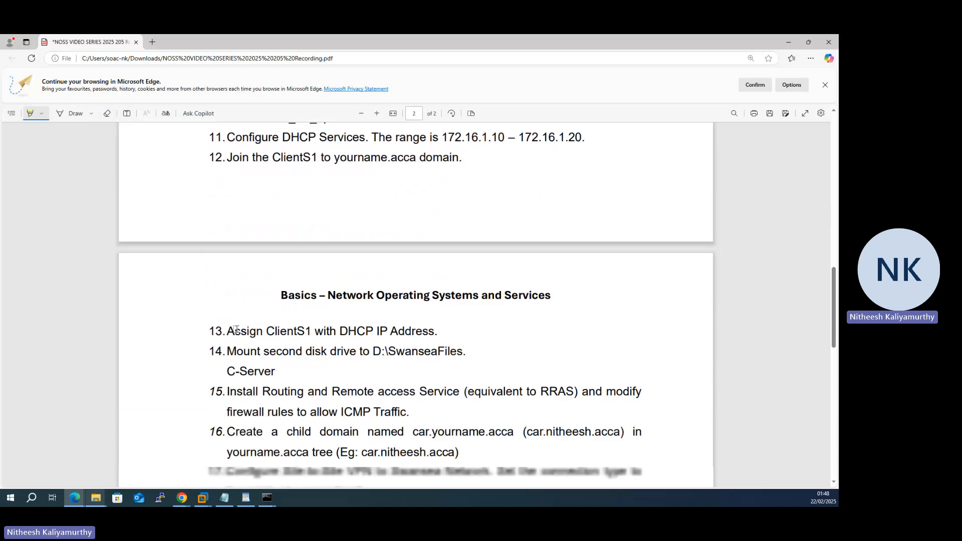
scroll(234, 336, "down", 8)
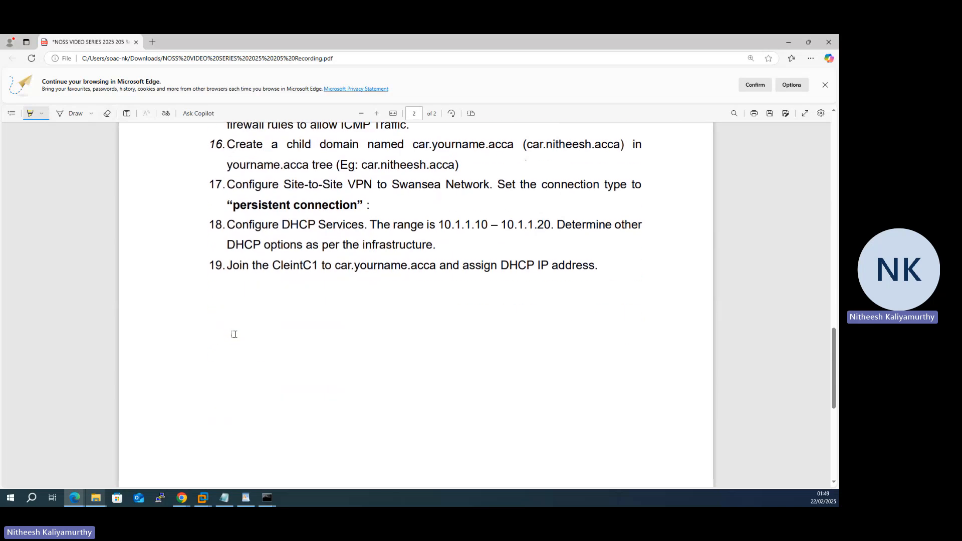
scroll(234, 334, "up", 15)
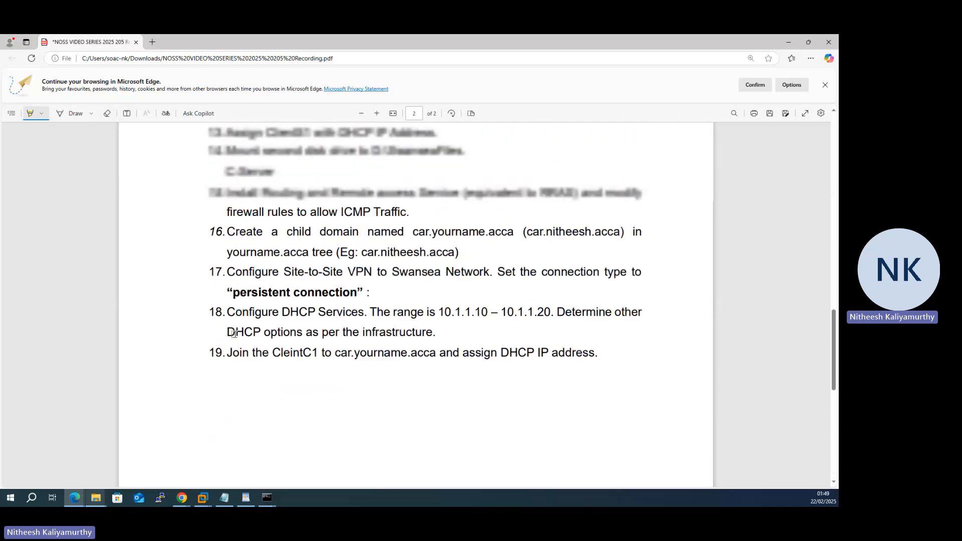
scroll(236, 331, "up", 1)
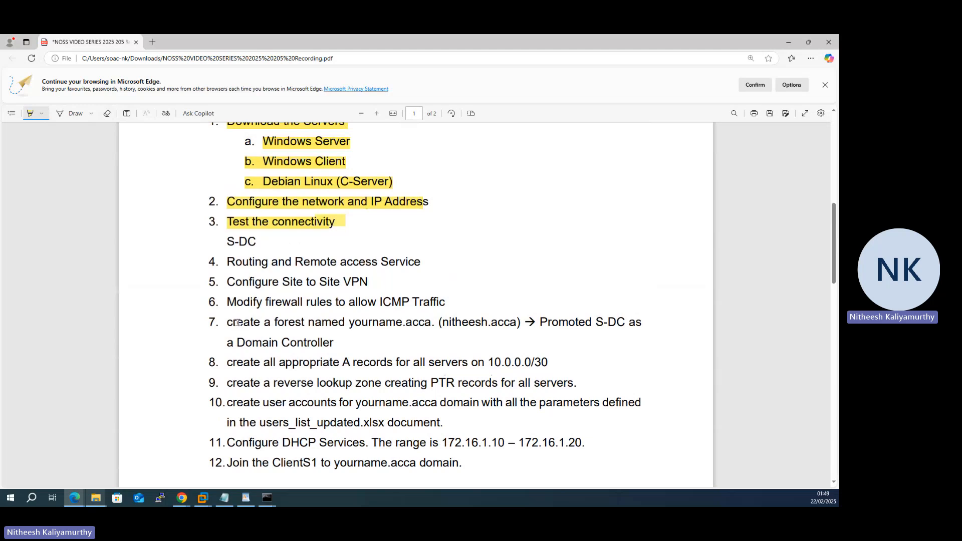
scroll(238, 322, "down", 12)
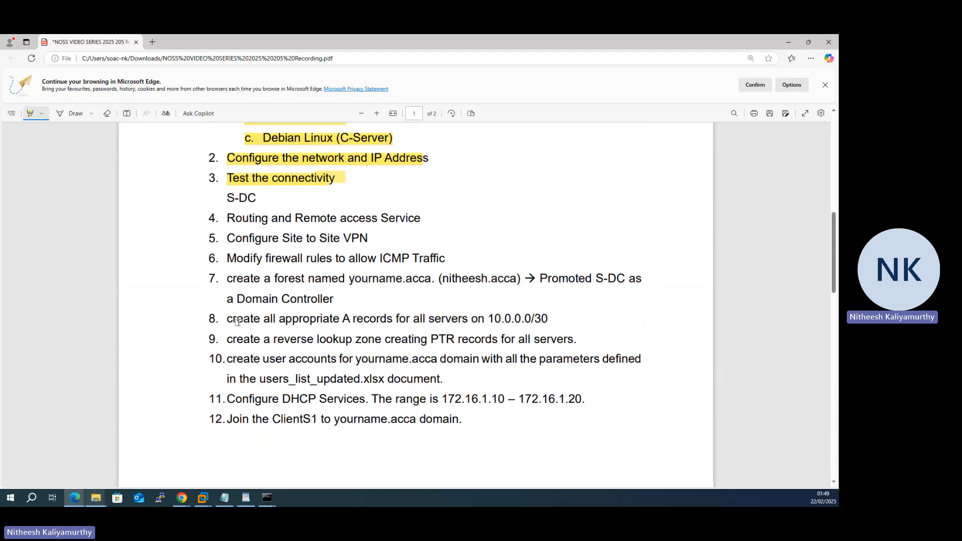